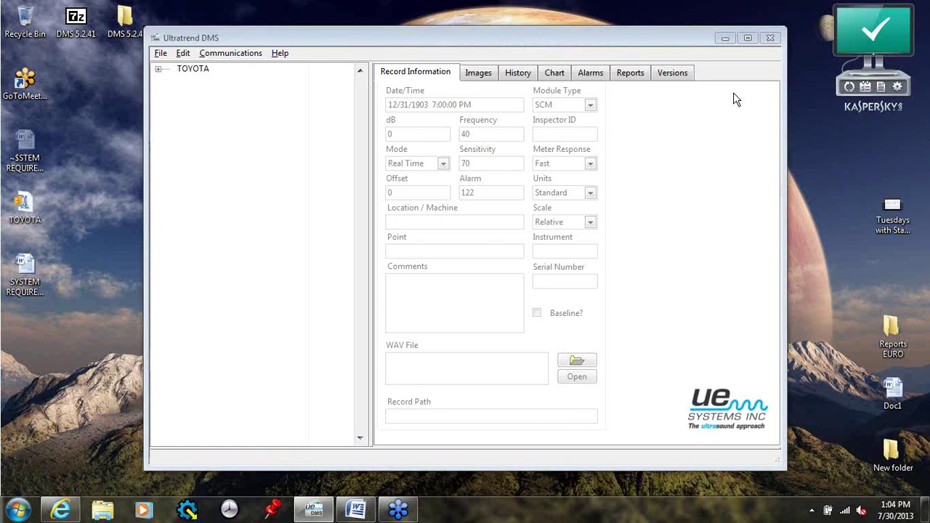
Switch to the Word document and read the system requirements for DMS 5.
click(358, 509)
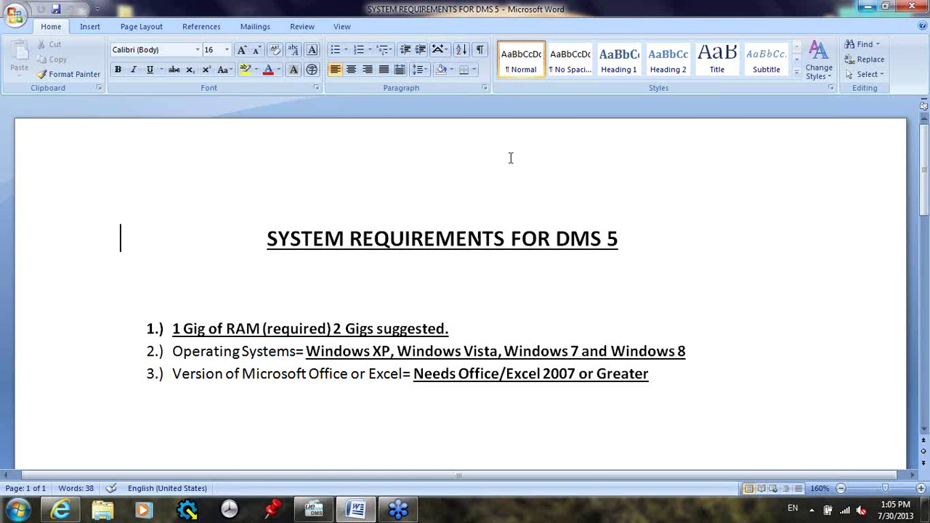
Minimize the open windows and create a desktop shortcut for Ultratrend DMS 5 from the installed programs.
click(16, 513)
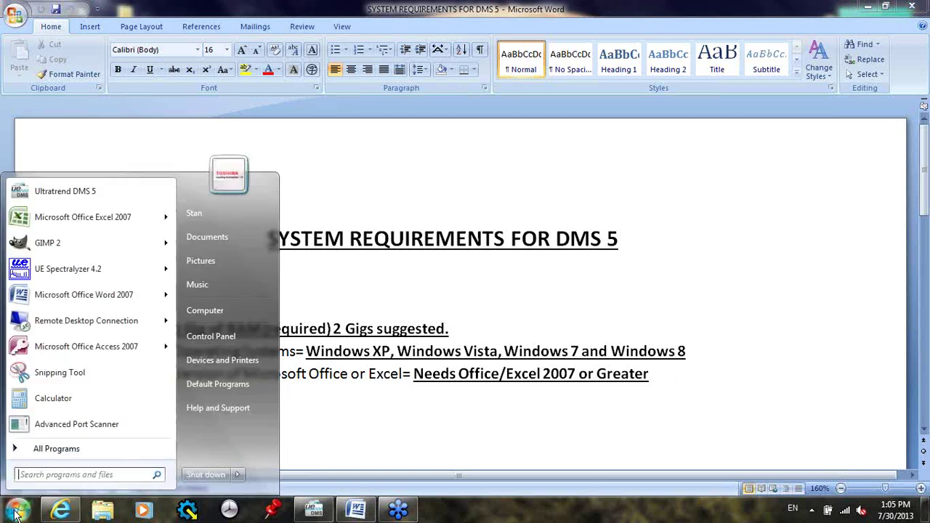
click(61, 450)
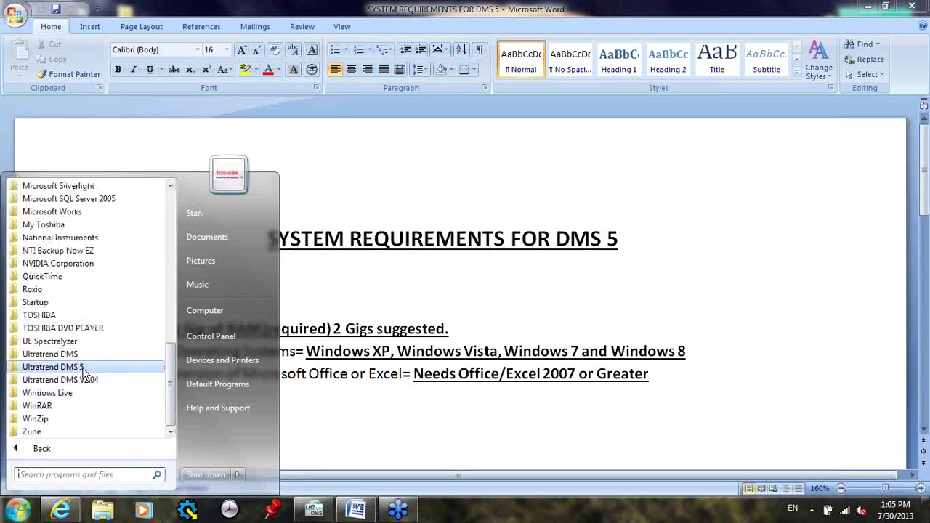
click(867, 8)
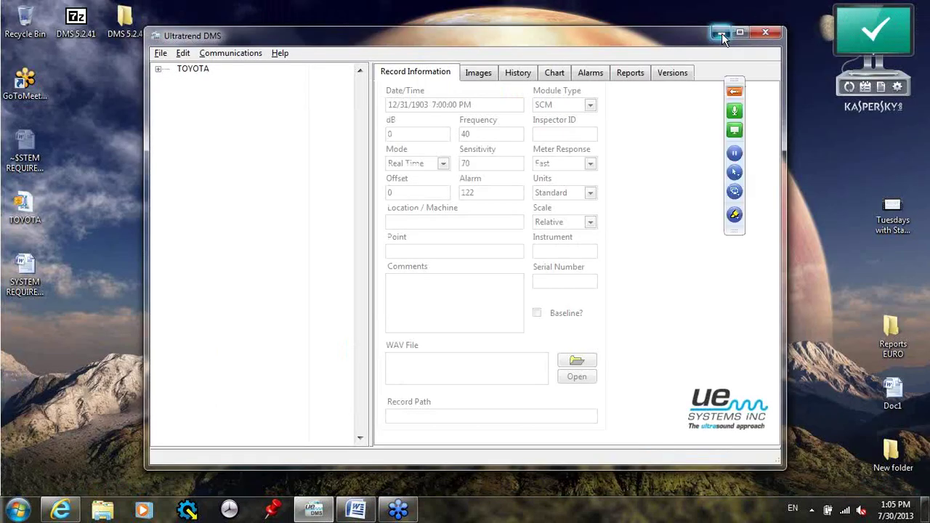
click(722, 33)
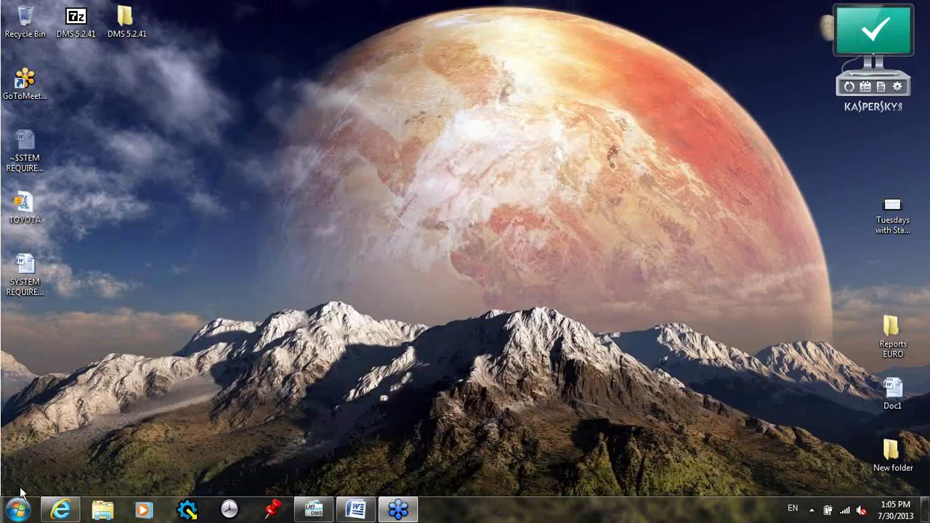
click(18, 510)
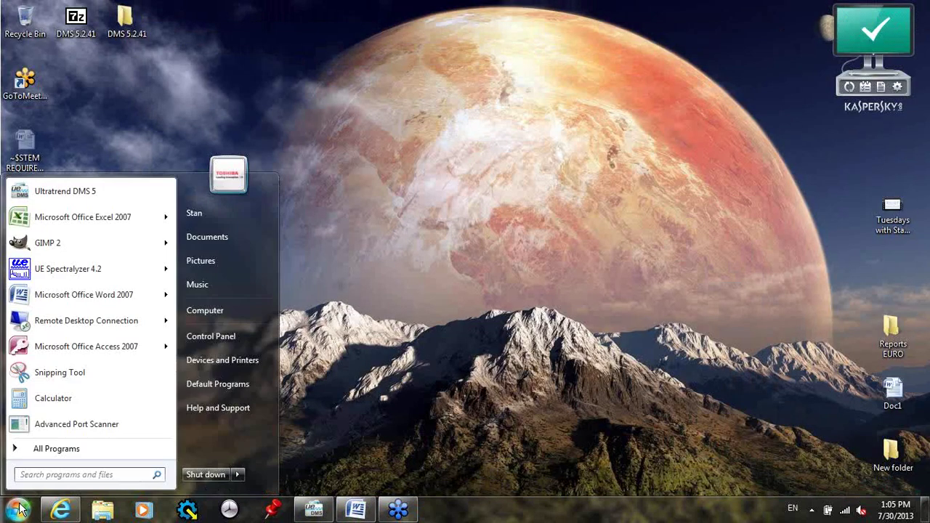
click(51, 452)
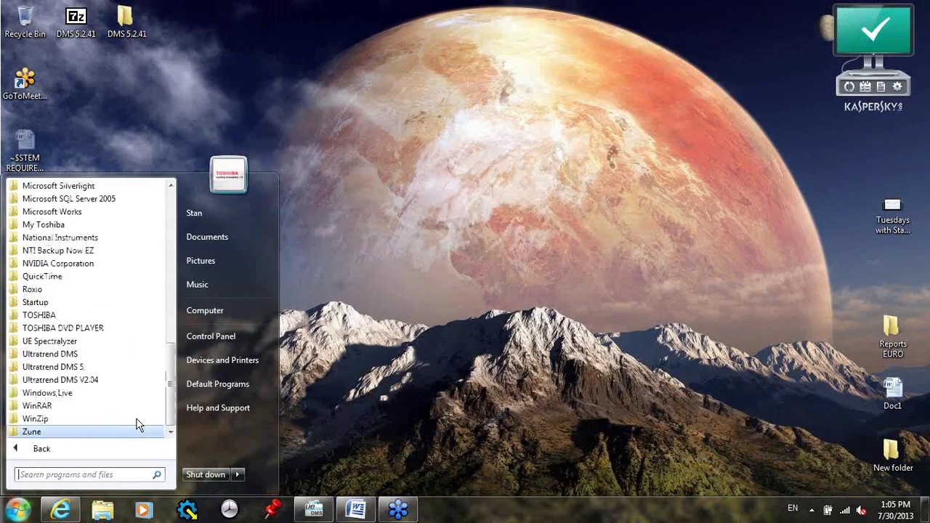
click(77, 368)
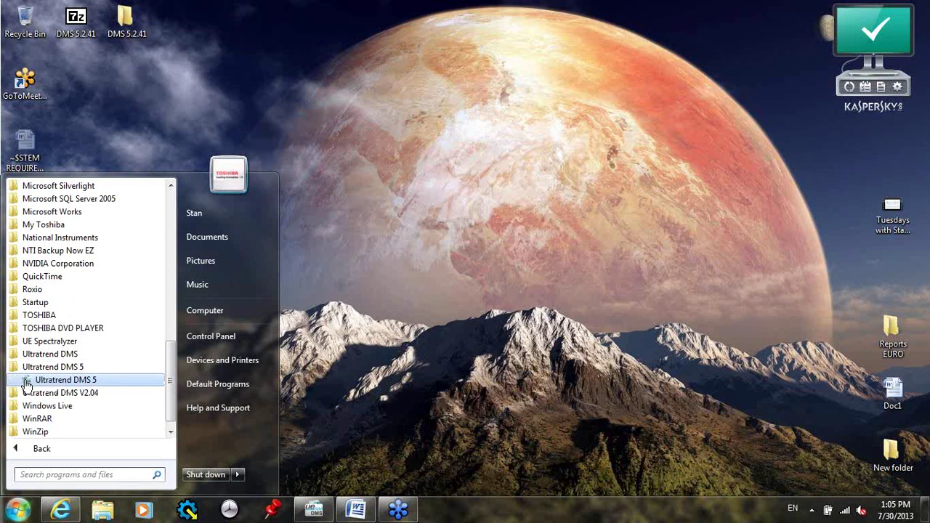
drag(27, 382, 393, 227)
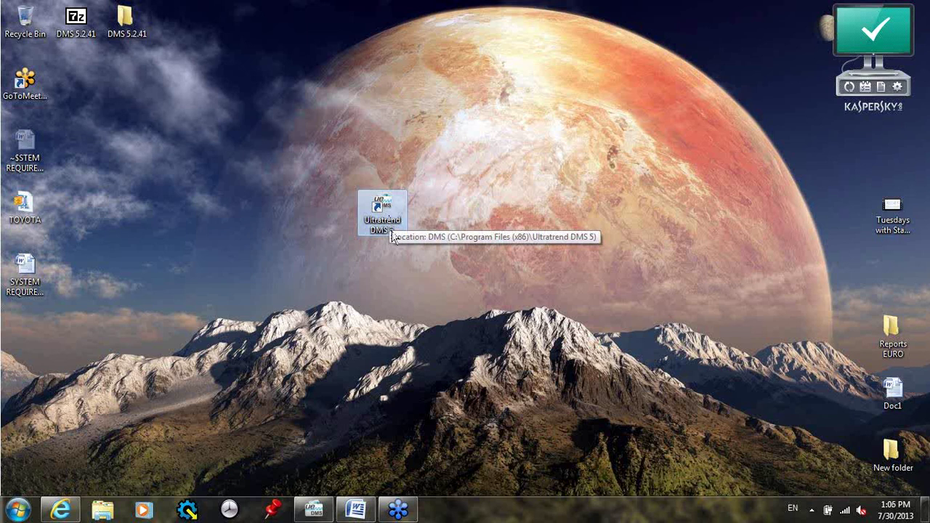
Return to Ultratrend DMS, review the language, units, currency and alarm group options in the general preferences, and close them without saving.
click(319, 518)
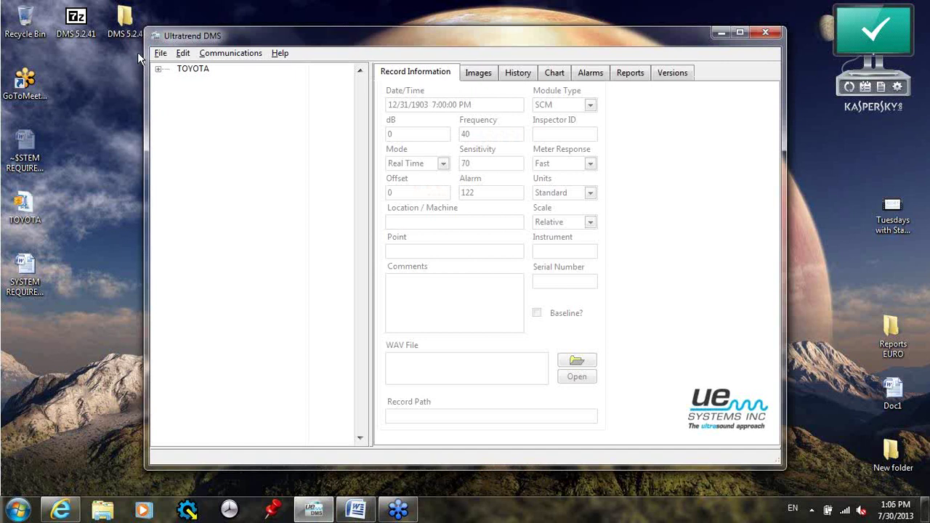
click(182, 53)
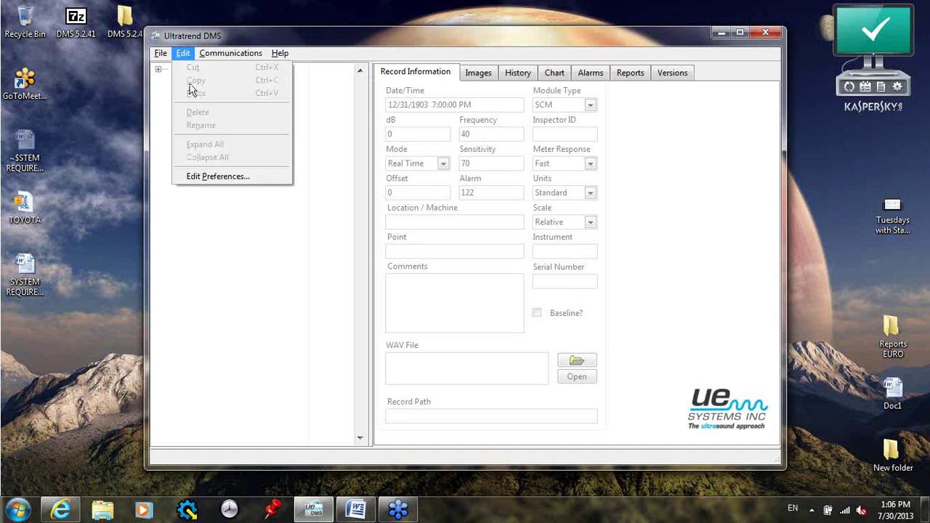
click(202, 176)
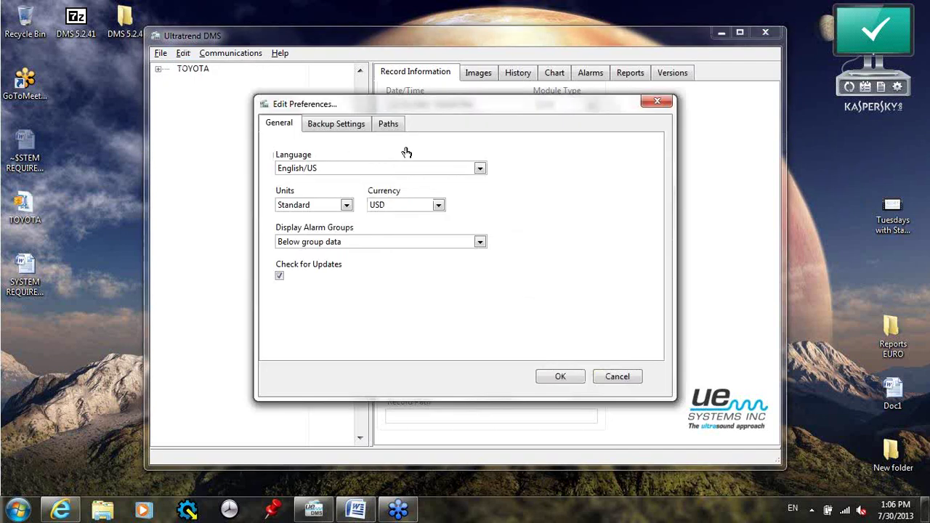
click(483, 171)
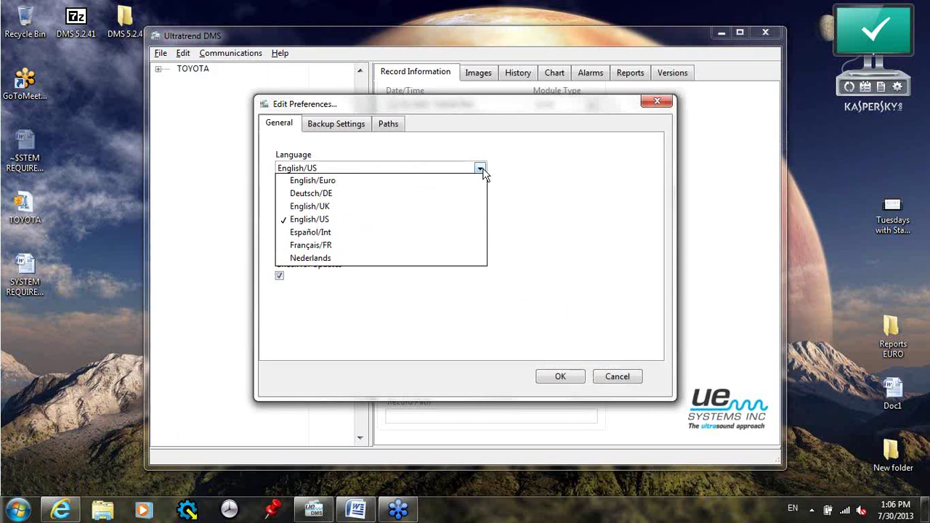
click(482, 170)
click(347, 206)
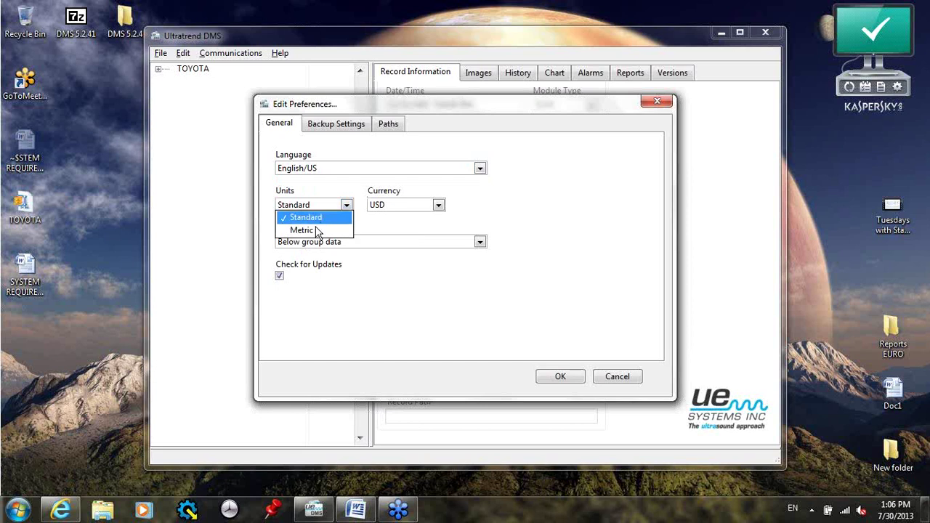
click(441, 205)
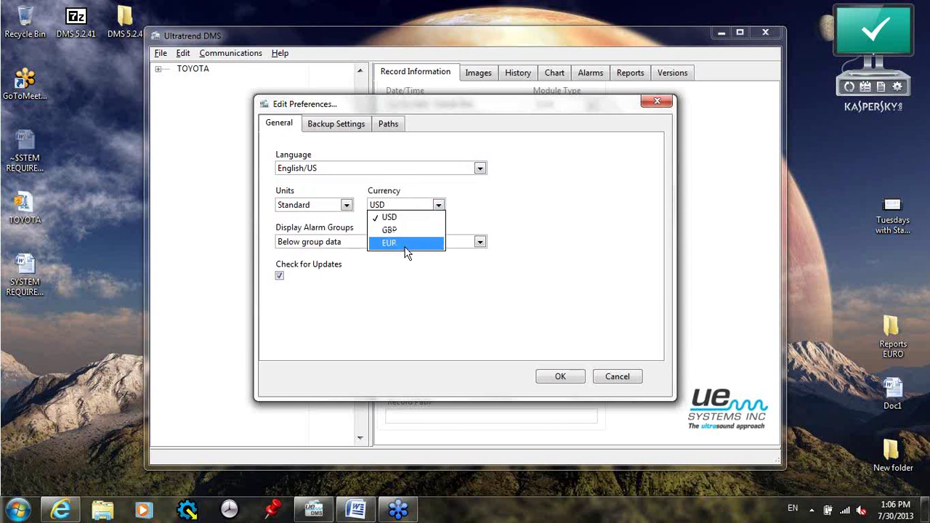
click(480, 242)
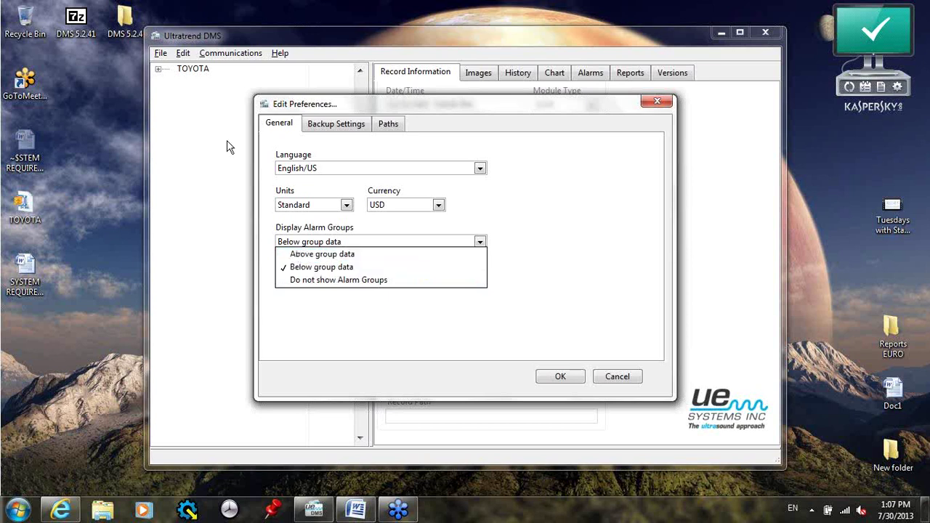
click(616, 376)
click(617, 377)
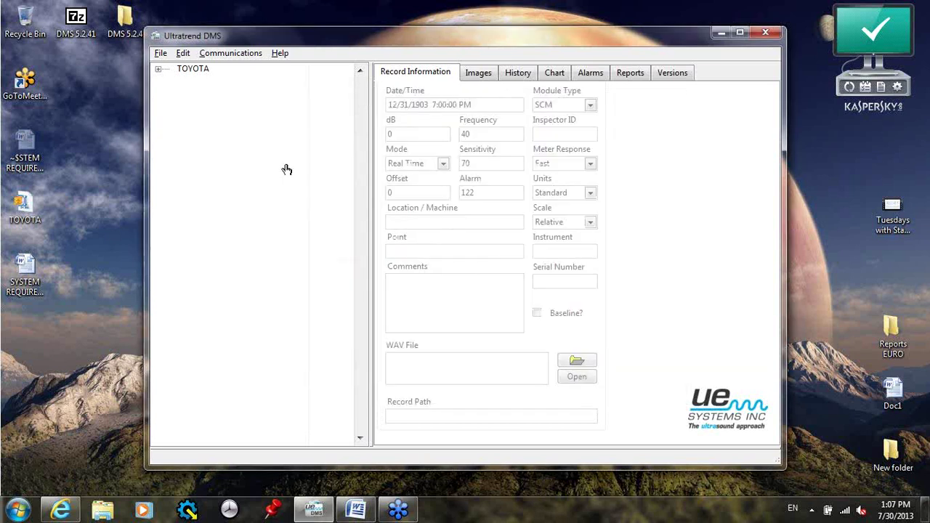
Expand the TOYOTA plant through Bearing and ENGINE to the categories under Points Currently In.
click(159, 71)
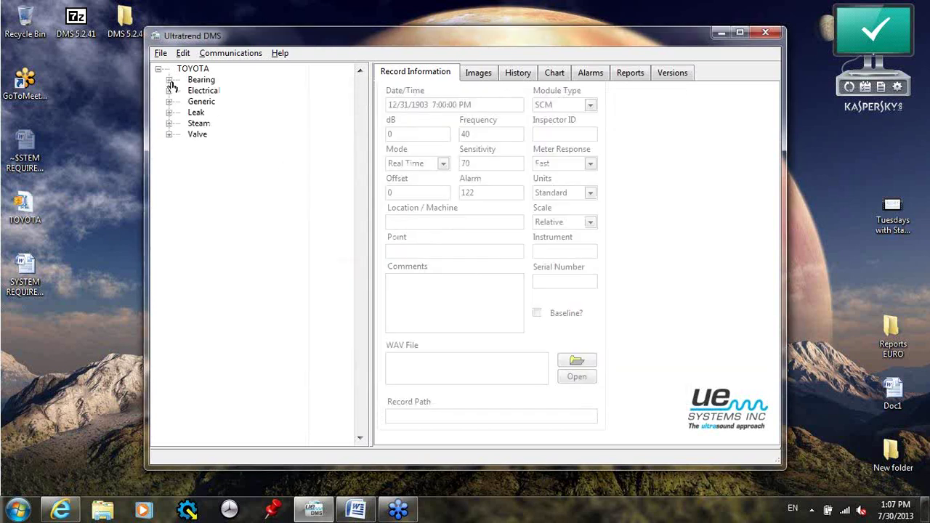
click(168, 80)
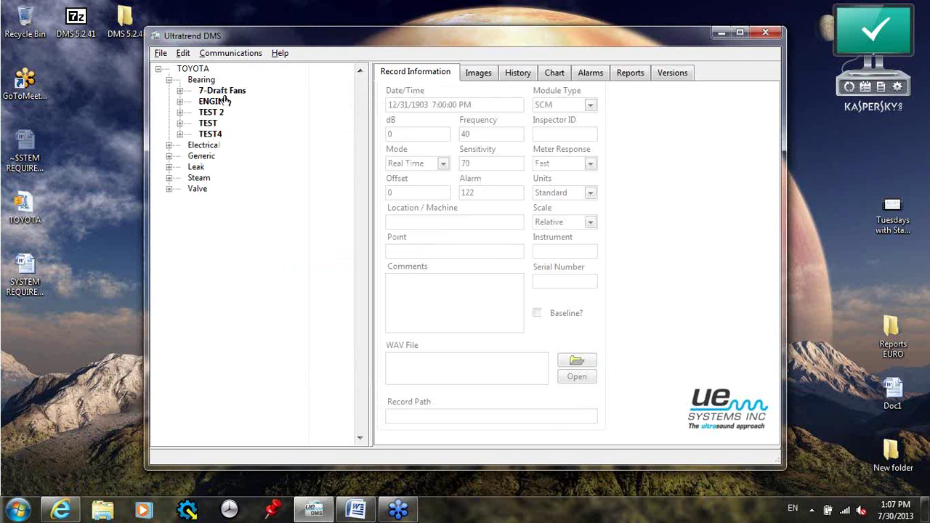
click(180, 102)
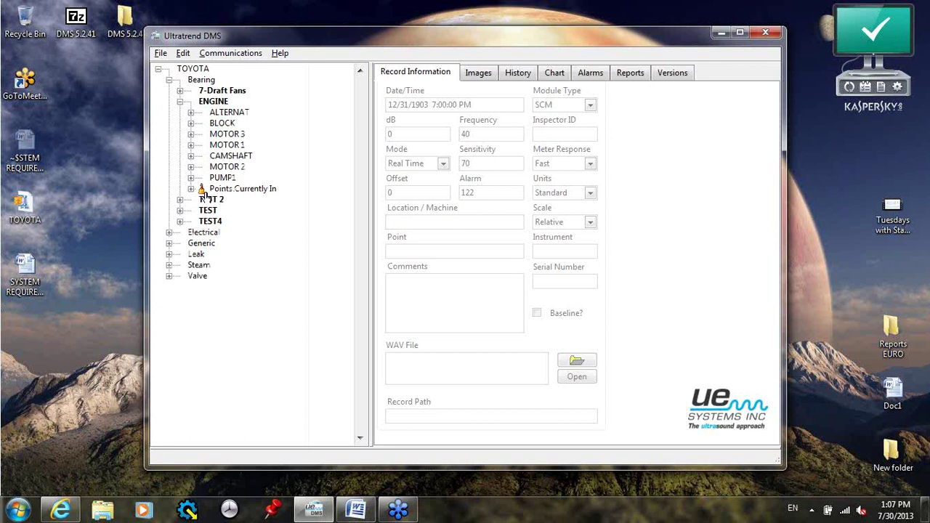
click(190, 189)
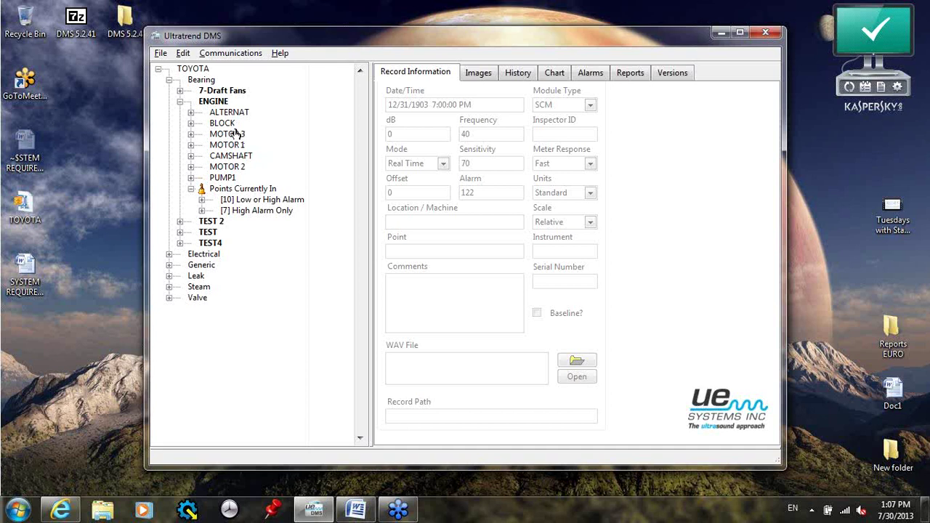
Expand everything under the ENGINE group and look through its dated records and alarm groups.
right_click(215, 104)
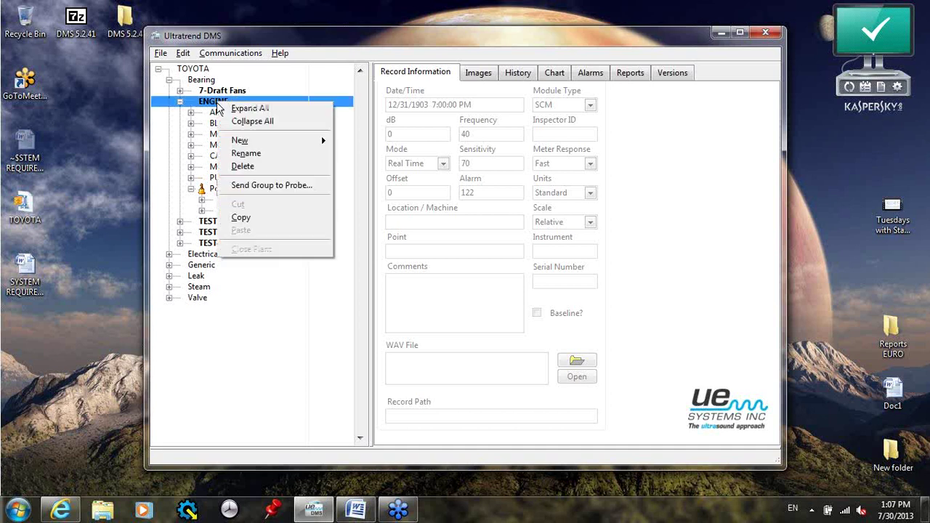
click(247, 111)
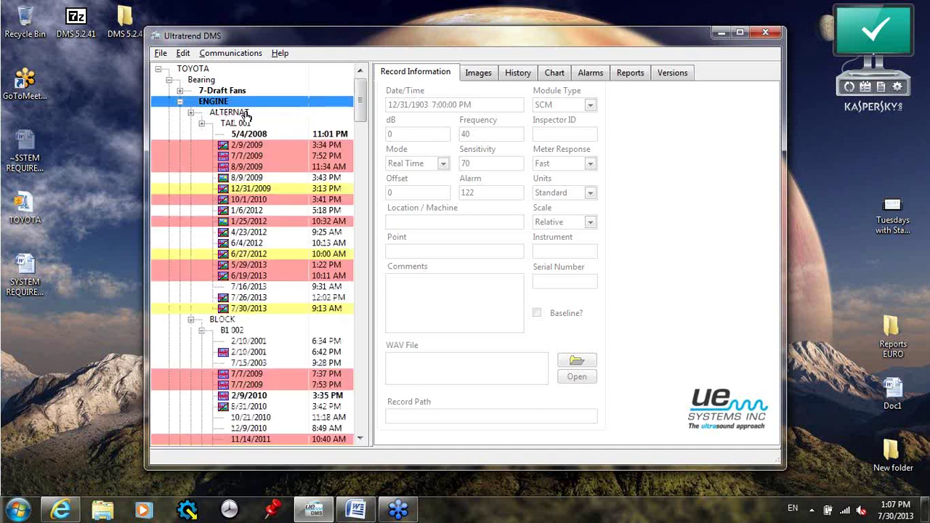
drag(359, 109, 365, 337)
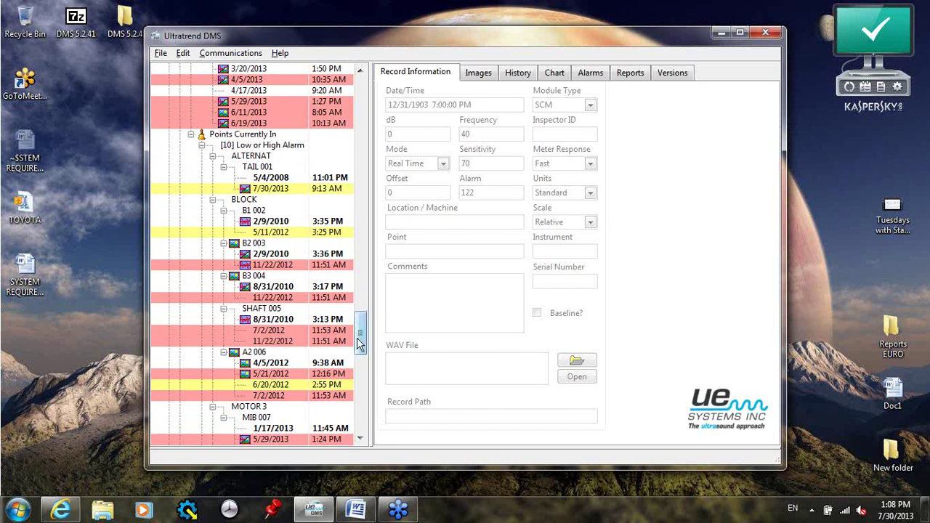
drag(360, 342, 359, 93)
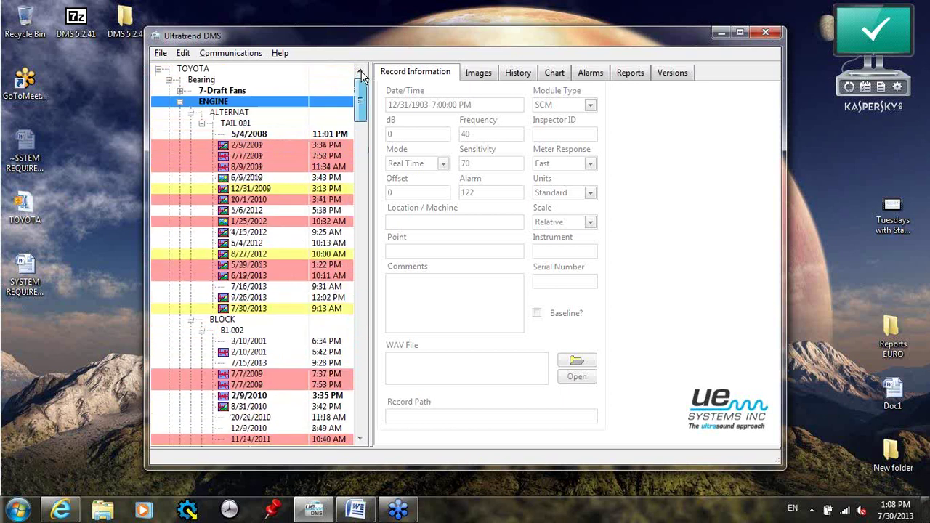
Collapse everything under the ENGINE group and fold up the TOYOTA plant.
right_click(214, 100)
click(242, 117)
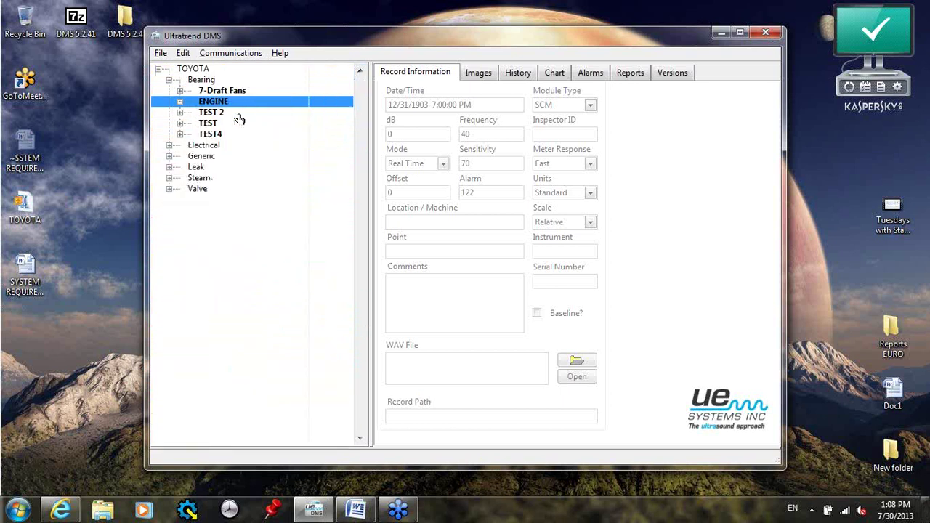
click(158, 68)
Try out the Closing Group and Importing records options in the backup preferences.
click(190, 58)
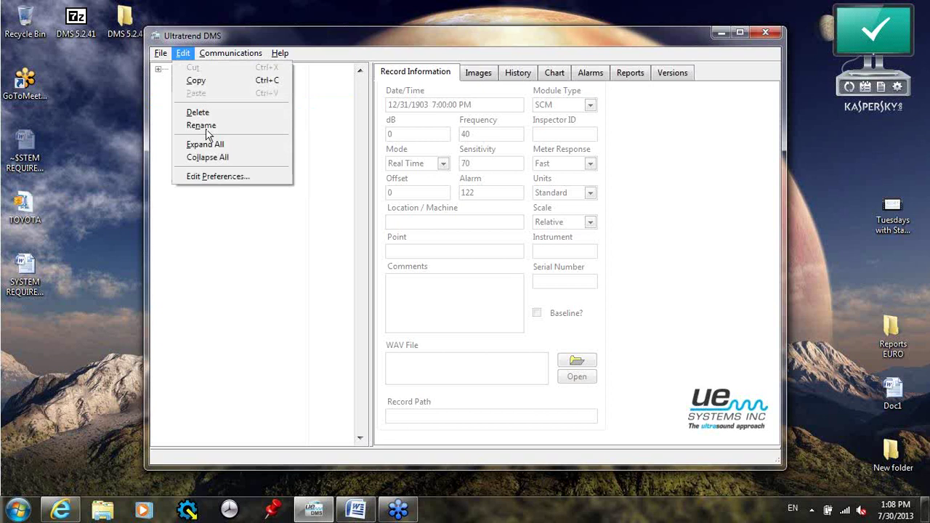
click(214, 179)
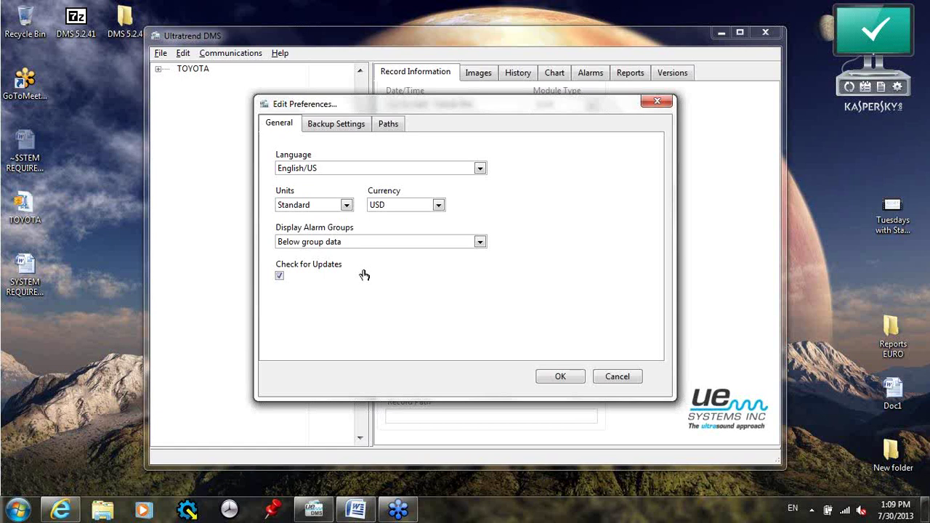
click(339, 132)
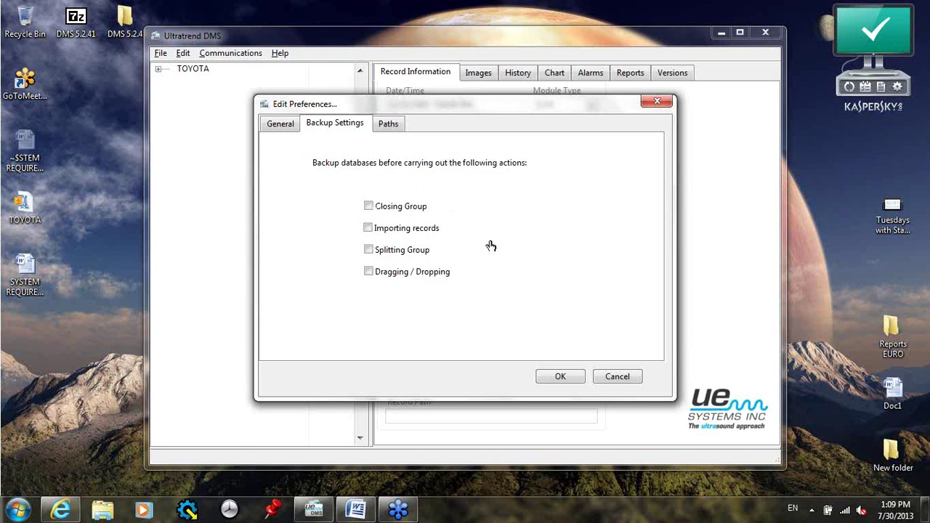
click(370, 207)
click(368, 228)
click(369, 207)
click(367, 228)
click(368, 208)
Review the DMS plants, backups and Spectralyzer paths in the preferences, and close them without saving.
click(390, 127)
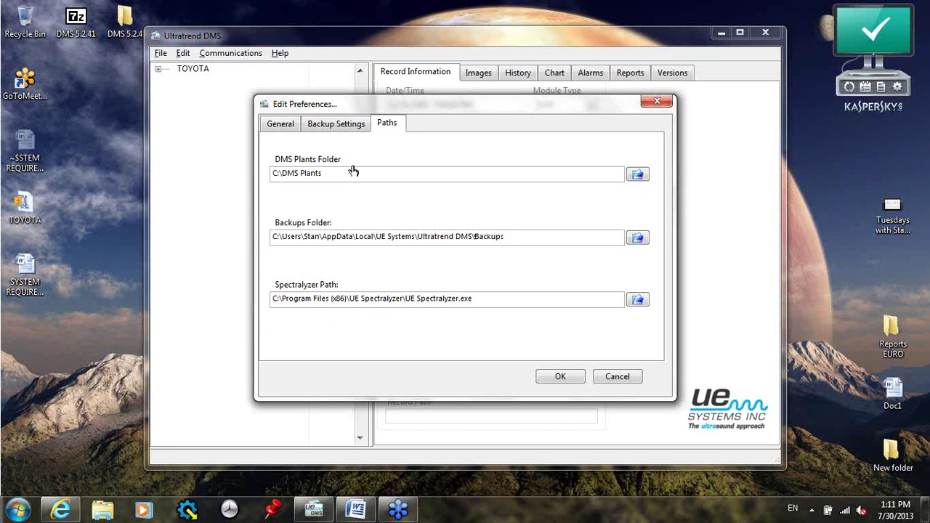
click(325, 174)
click(627, 377)
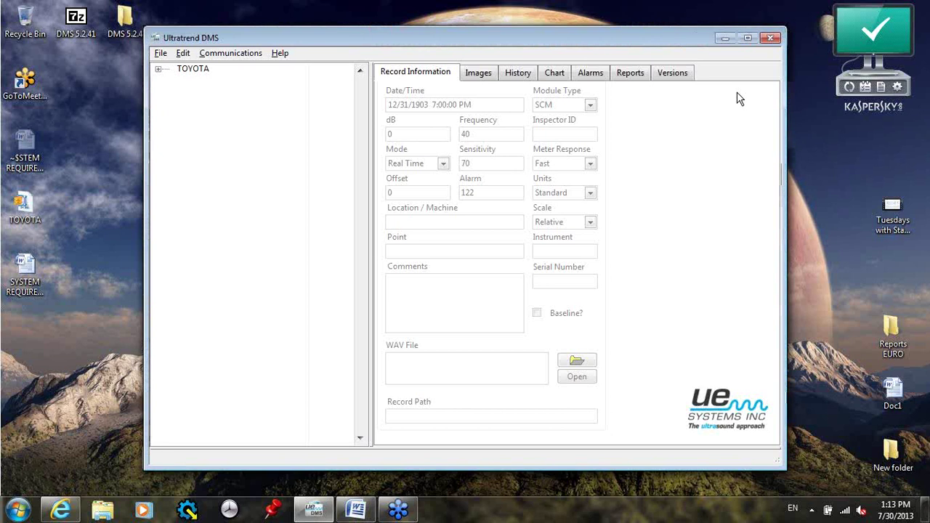
Expand the TOYOTA plant to its application types and collapse the Bearing branch.
click(721, 96)
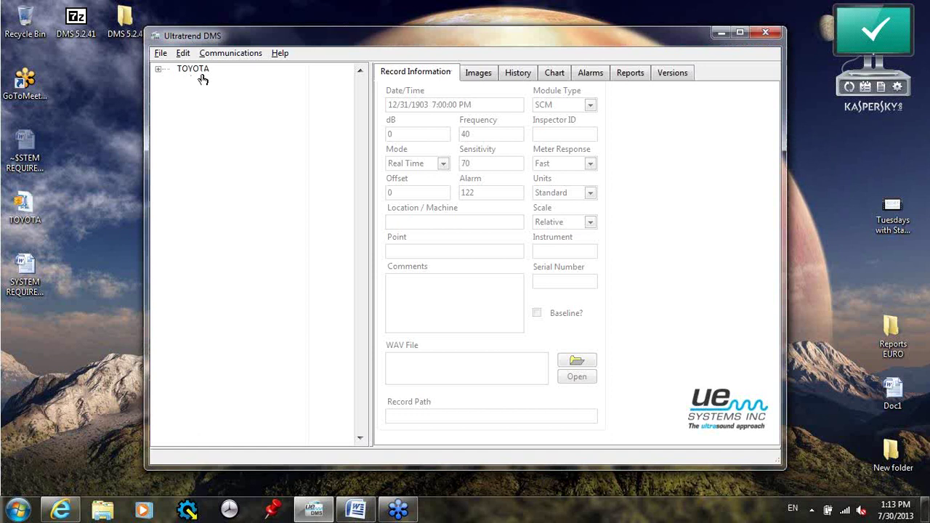
click(201, 69)
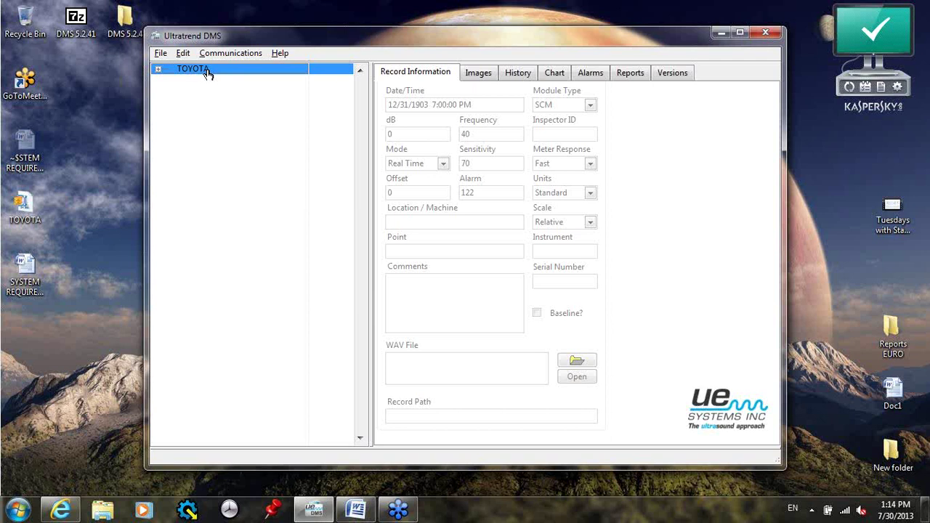
click(159, 70)
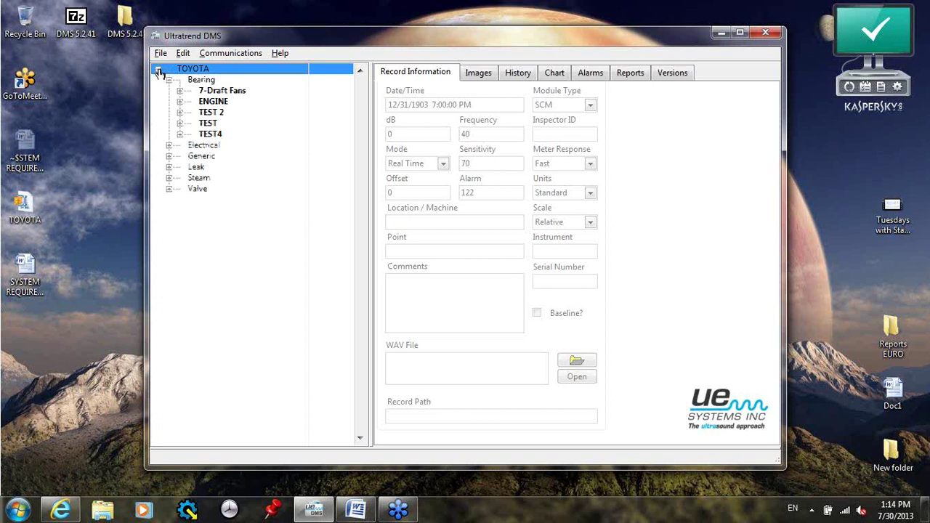
click(169, 80)
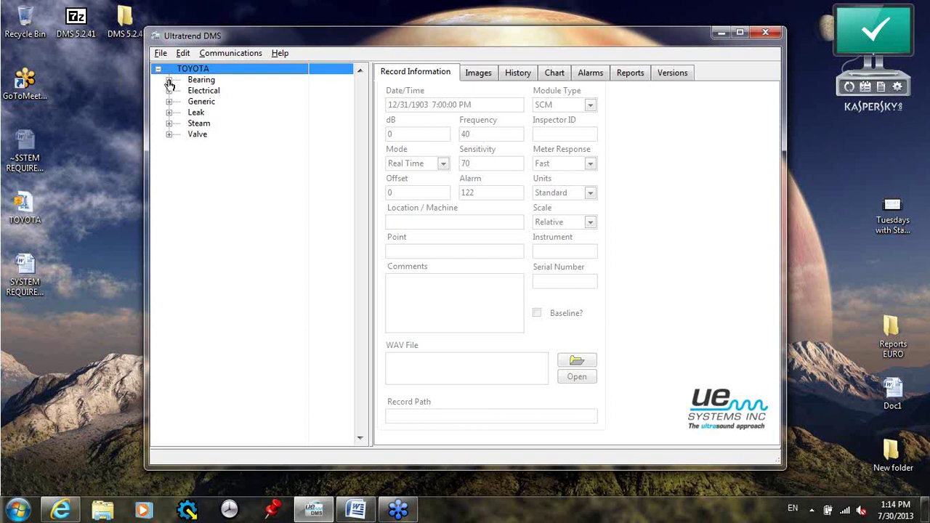
Expand Bearing, ENGINE, ALTERNAT and point TAIL 001, and open the 5/4/2008 baseline record.
click(168, 79)
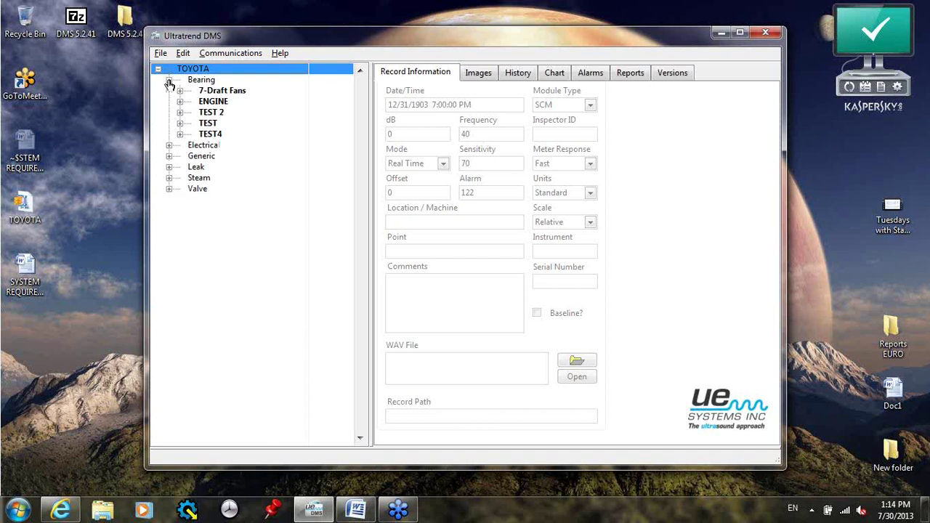
click(180, 102)
click(190, 113)
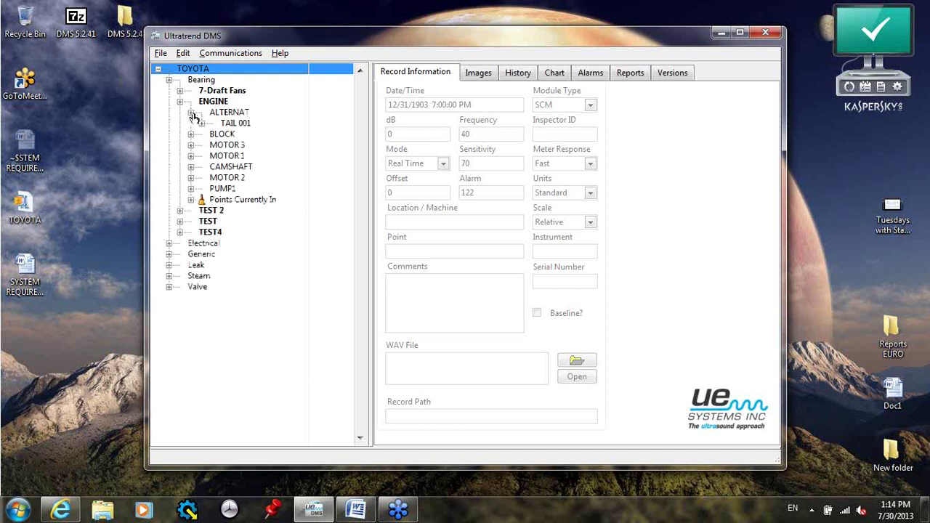
click(201, 123)
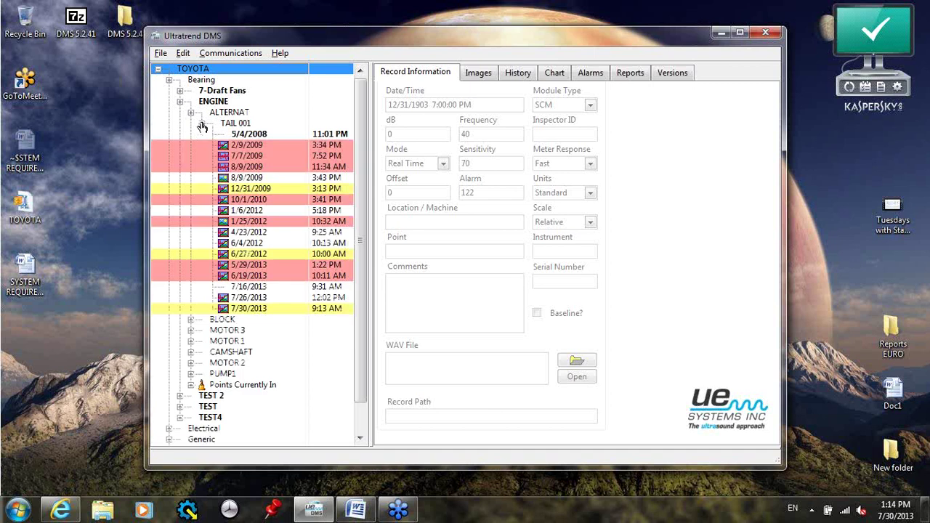
click(243, 135)
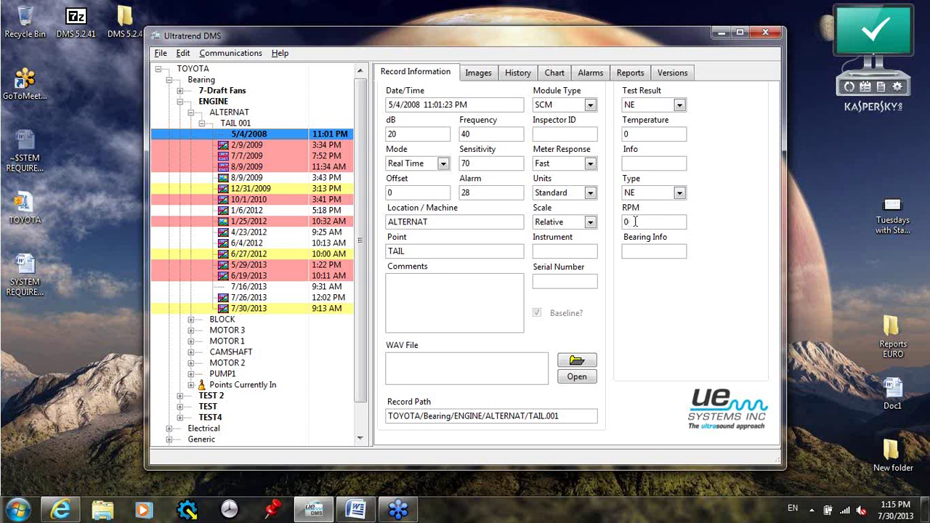
Set the RPM of the 5/4/2008 baseline record to 1750.
text(125)
text(0)
key(BackSpace)
key(BackSpace)
key(BackSpace)
key(BackSpace)
key(BackSpace)
text(1750)
Collapse the ENGINE group and open the 3/19/2013 record of point 001 under Electrical, SUB 2 5, UNKNOWN.
click(180, 102)
click(169, 146)
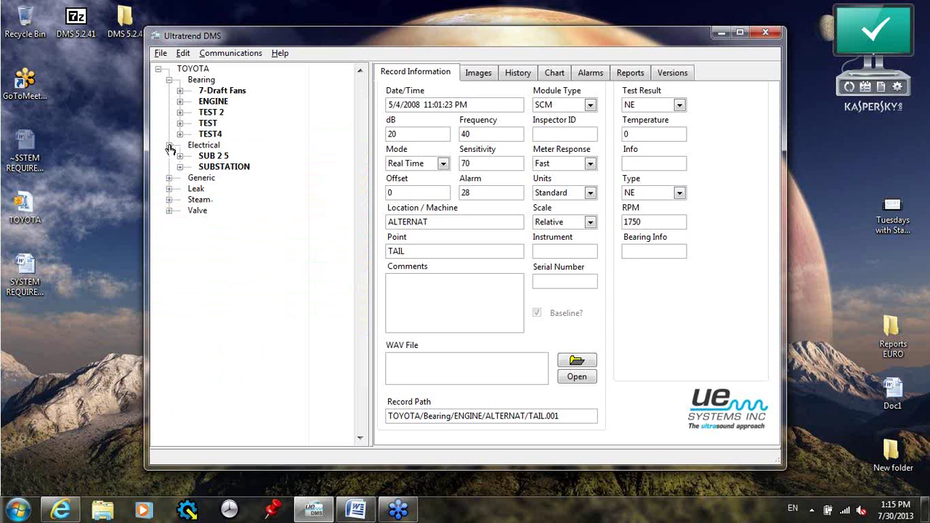
click(180, 156)
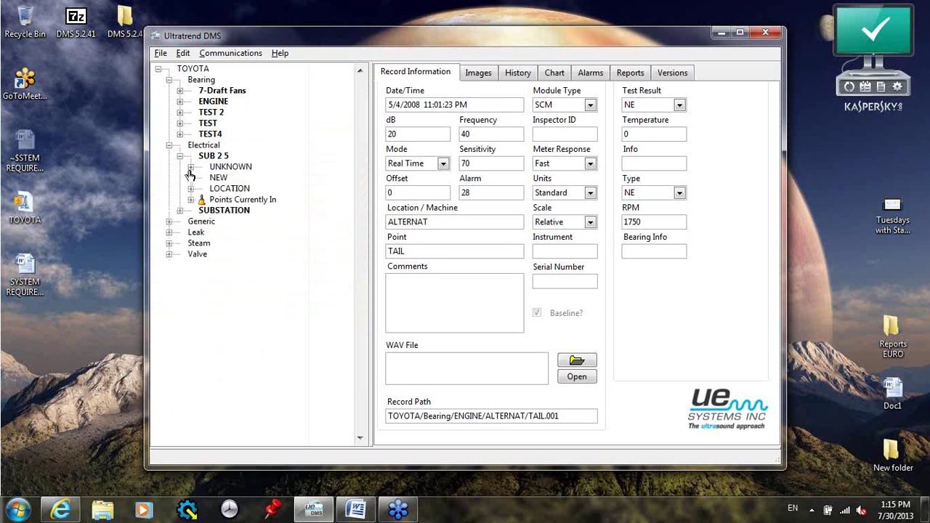
click(191, 166)
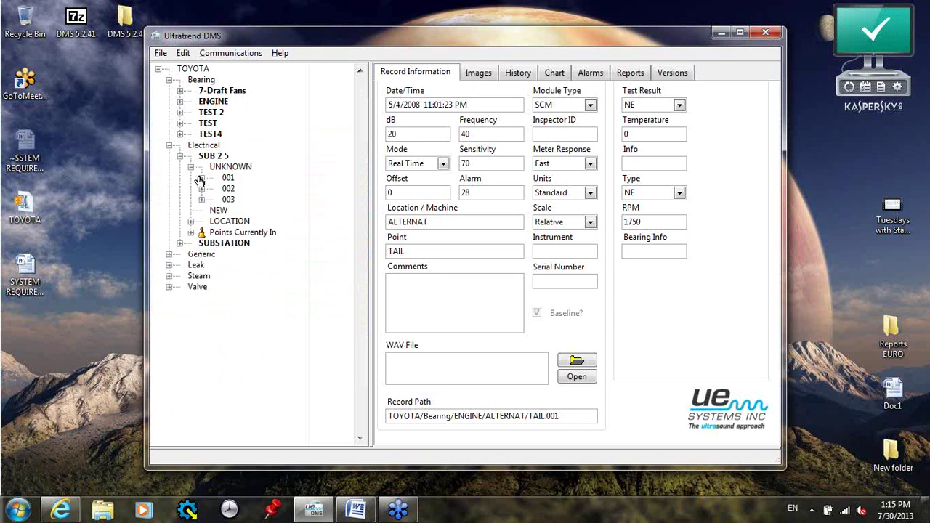
click(201, 178)
click(240, 191)
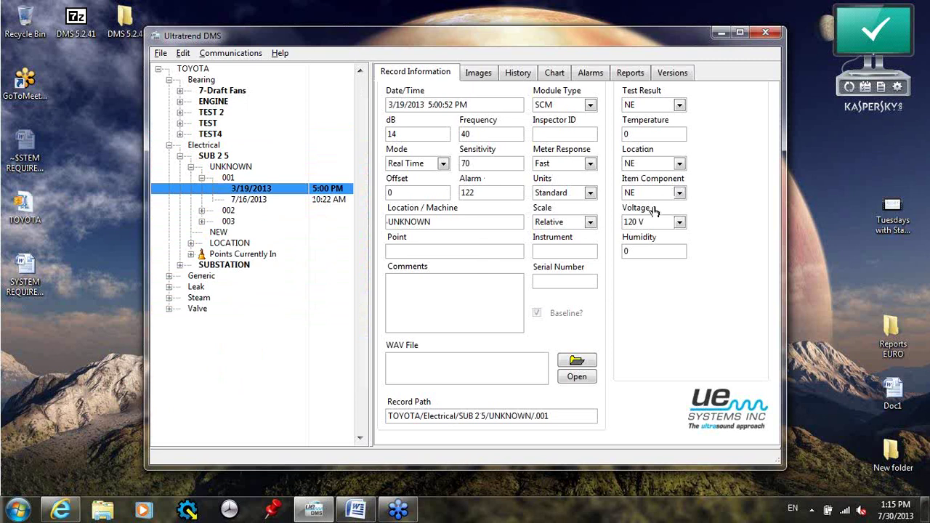
Set the electrical record's item component to SGR and its voltage to 33 KV.
click(680, 193)
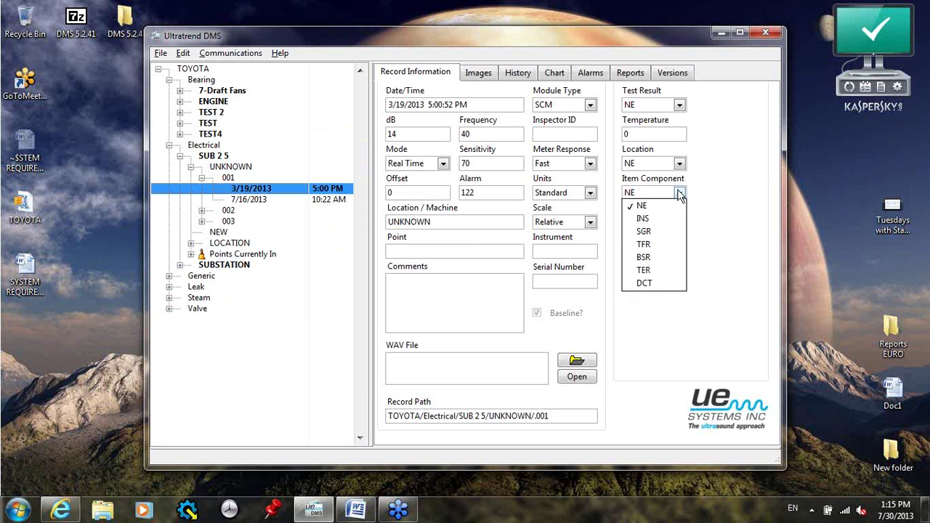
click(644, 231)
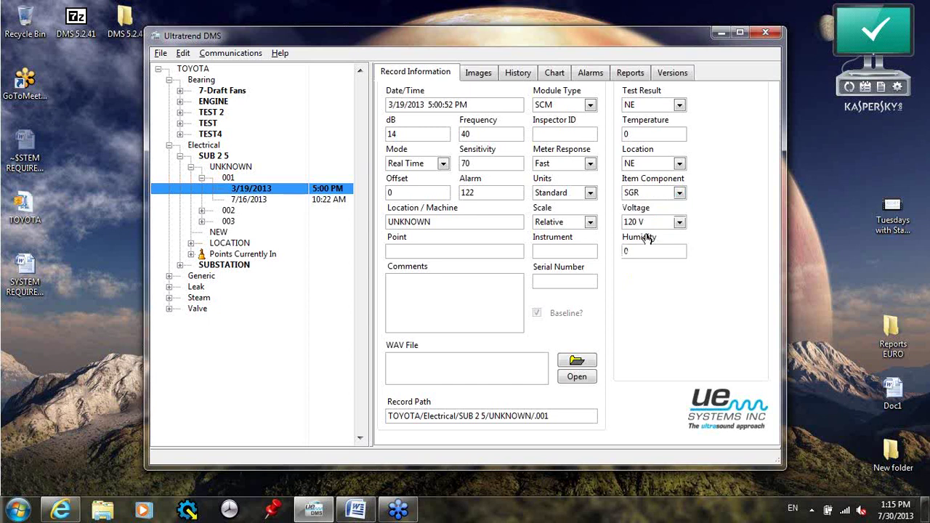
click(680, 223)
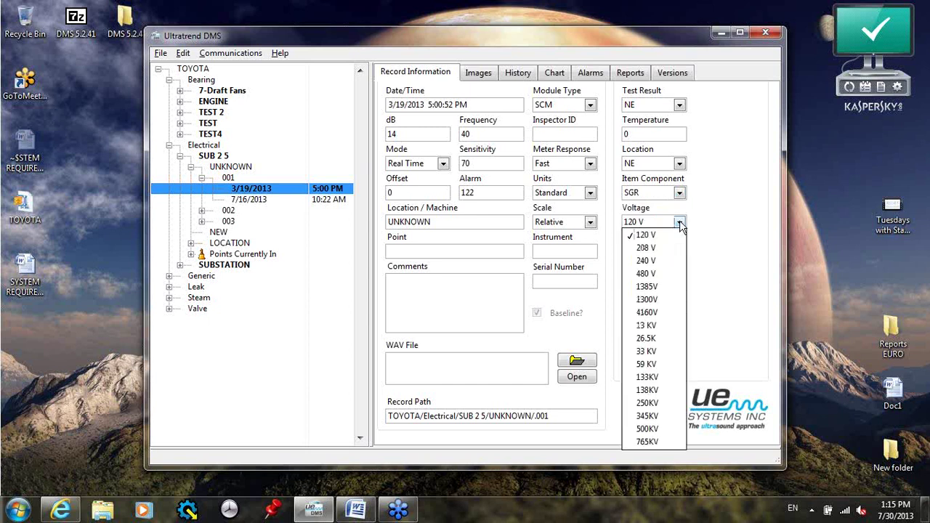
click(655, 352)
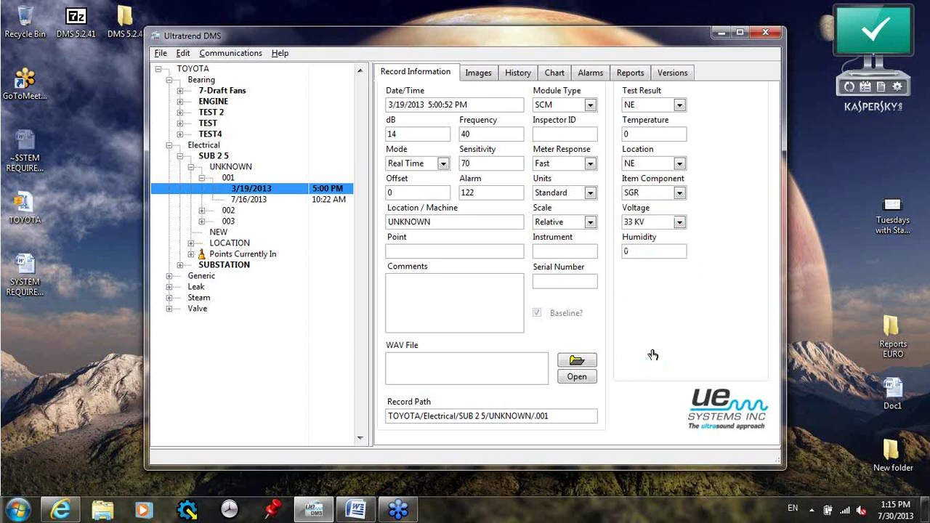
click(645, 252)
Collapse the Electrical branch with all its sublevels, and collapse the Bearing branch.
click(201, 178)
click(190, 167)
click(179, 156)
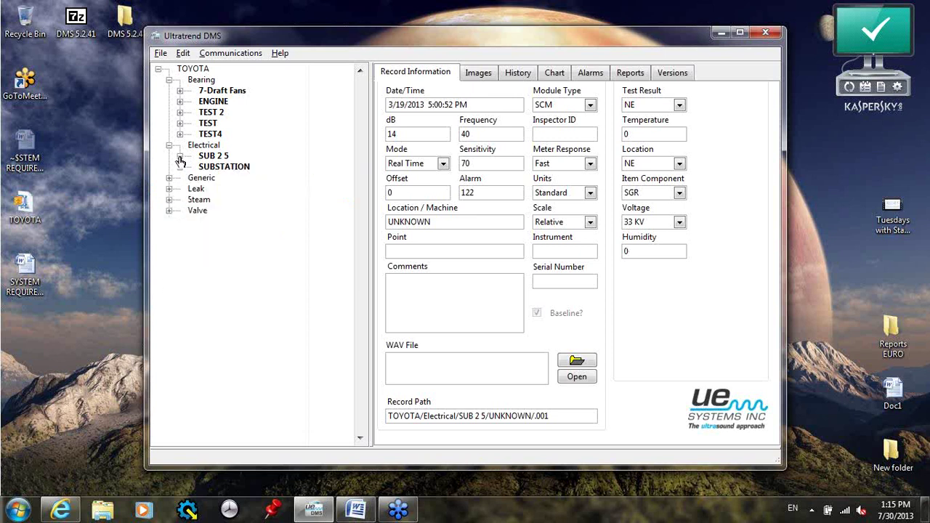
click(169, 146)
click(169, 80)
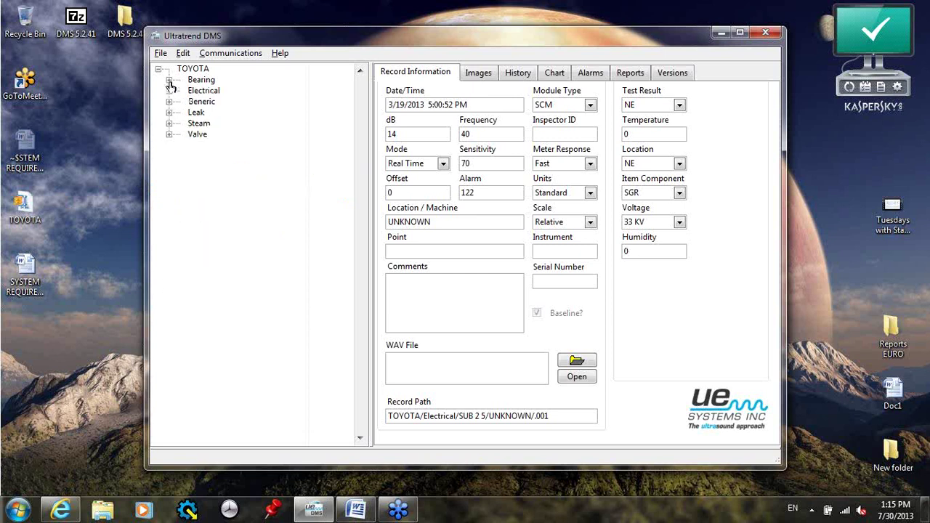
Expand the Bearing branch and ENGINE group to review the machines and the point under ALTERNAT.
click(169, 80)
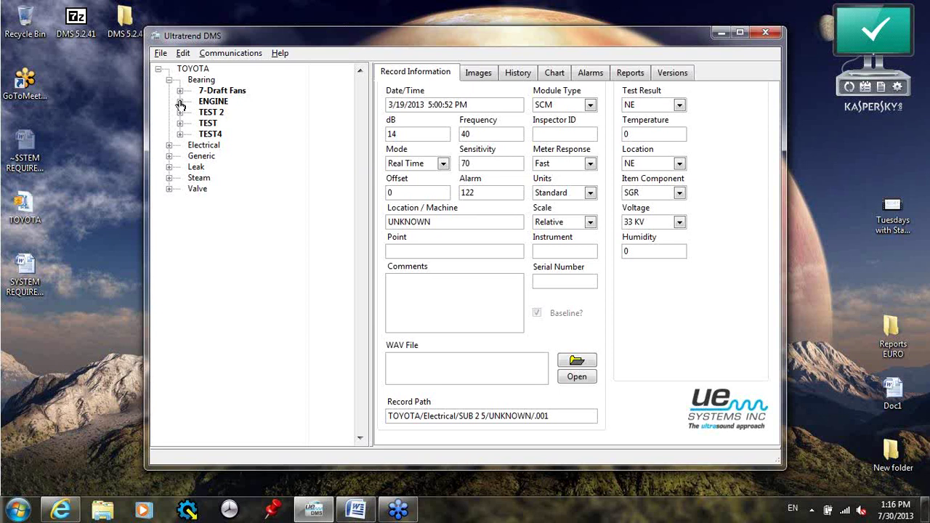
click(180, 106)
click(202, 122)
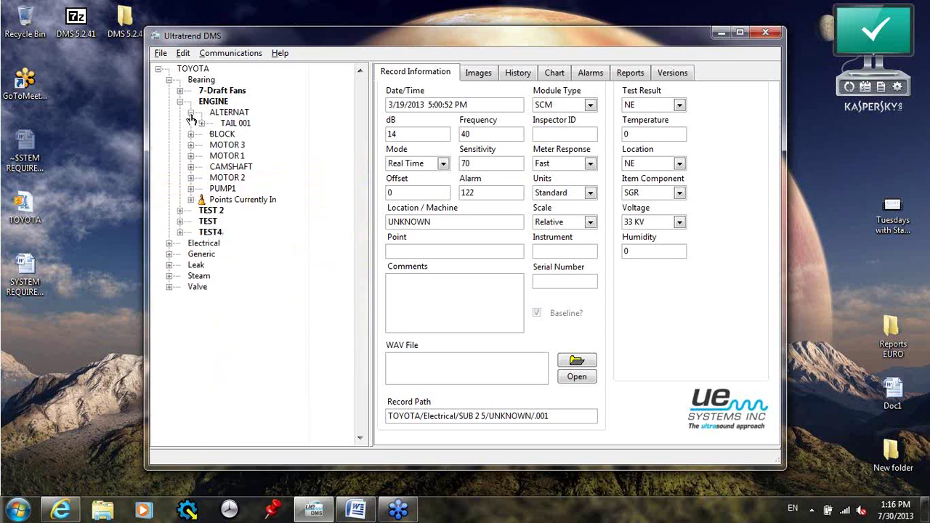
click(190, 112)
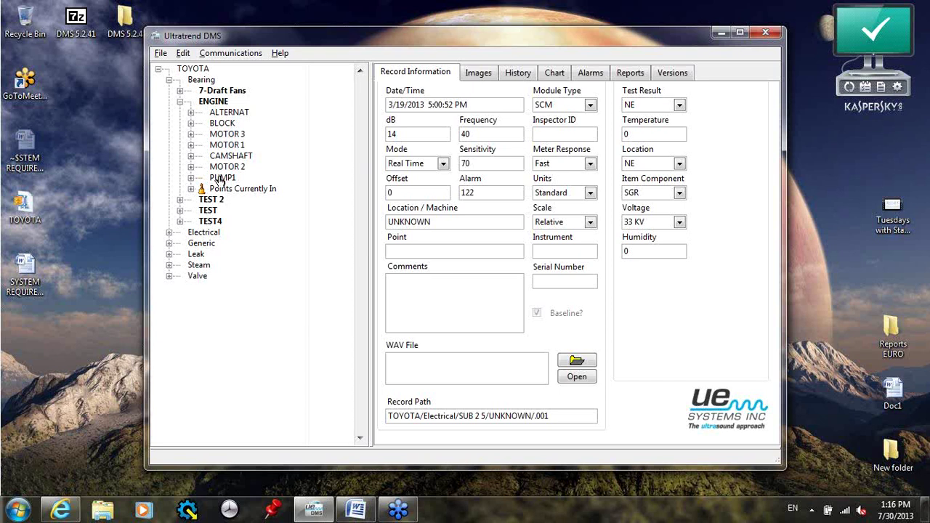
click(191, 114)
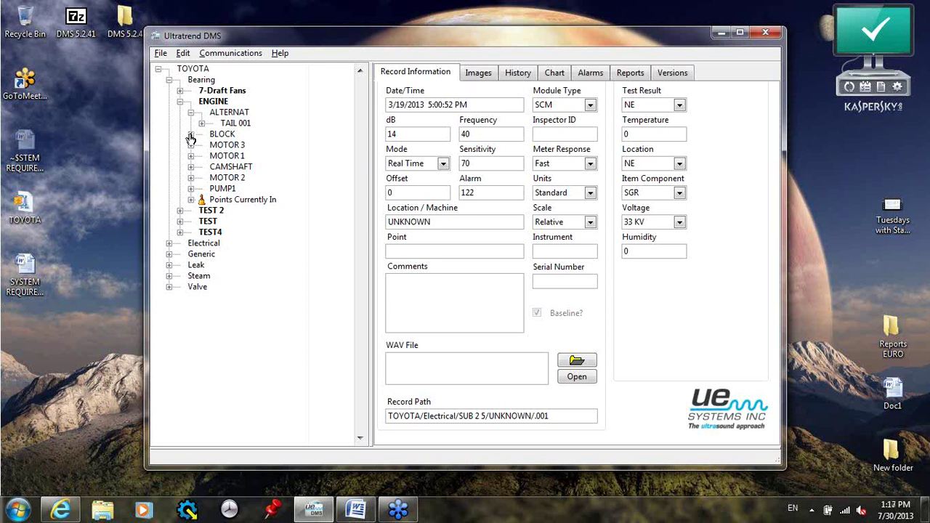
Examine the test points under the BLOCK machine and fold it up again.
click(191, 134)
click(191, 134)
click(191, 135)
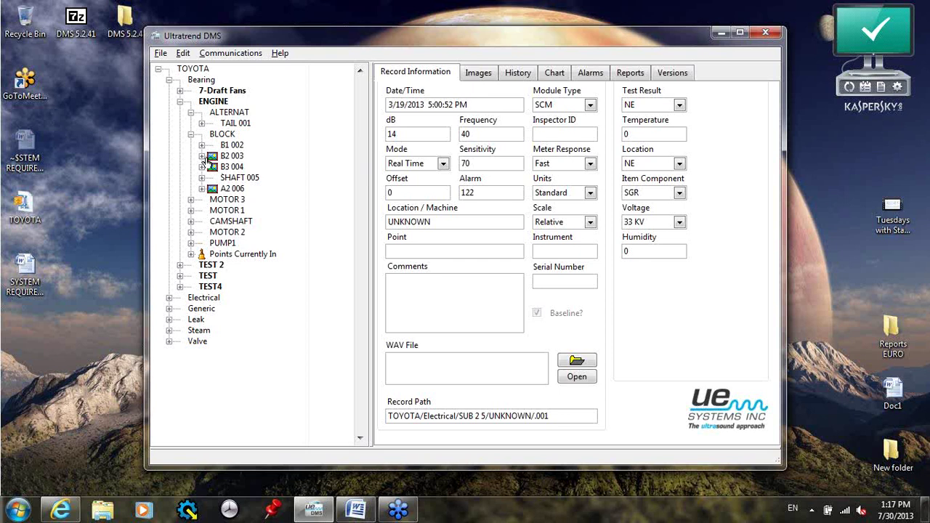
click(190, 134)
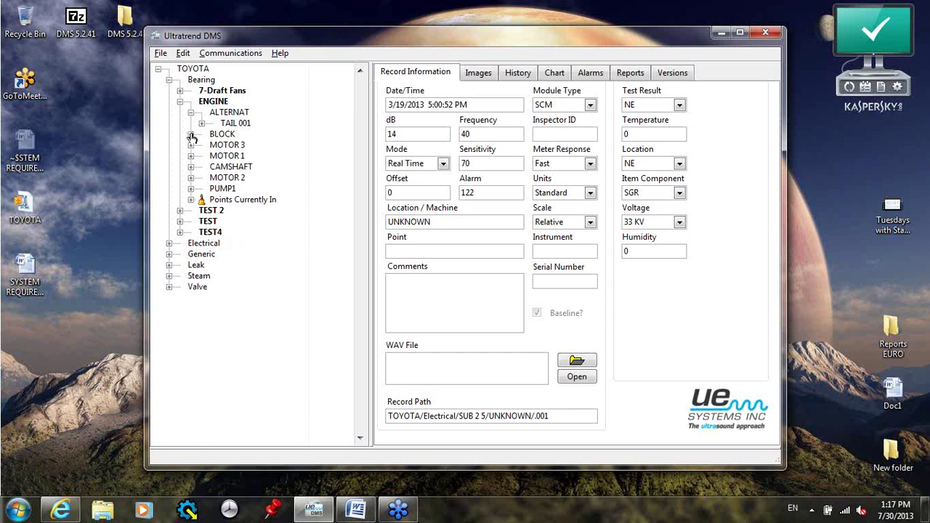
Expand TAIL 001 and compare its 5/4/2008 baseline with the 7/7/2009, 12/31/2009 and 6/27/2012 records.
click(202, 124)
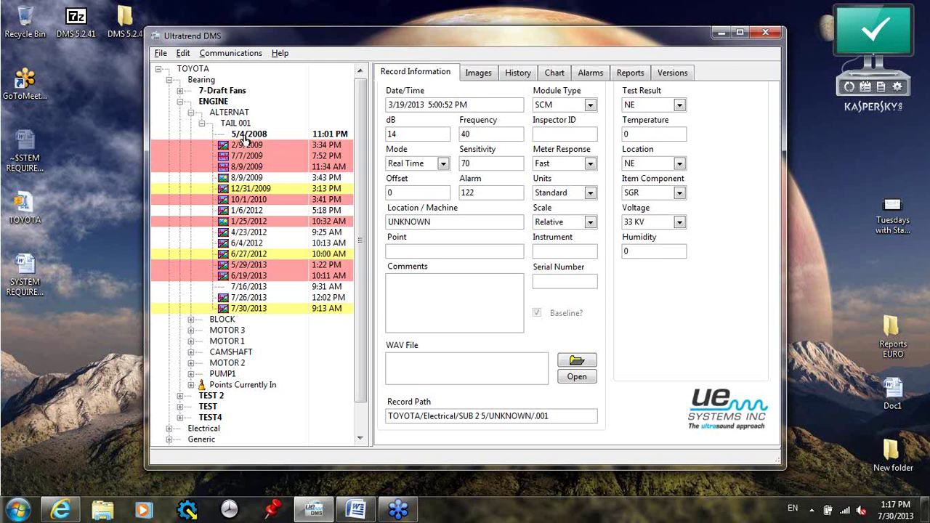
click(245, 137)
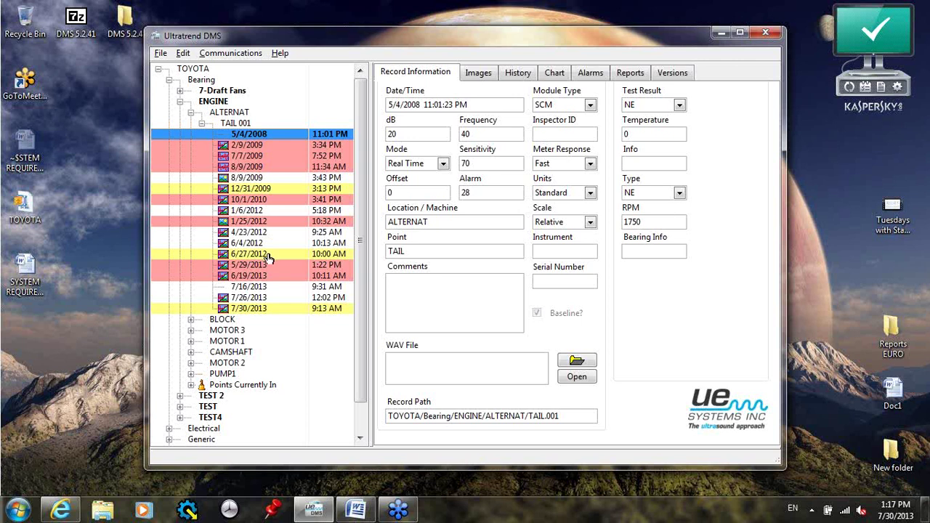
click(265, 157)
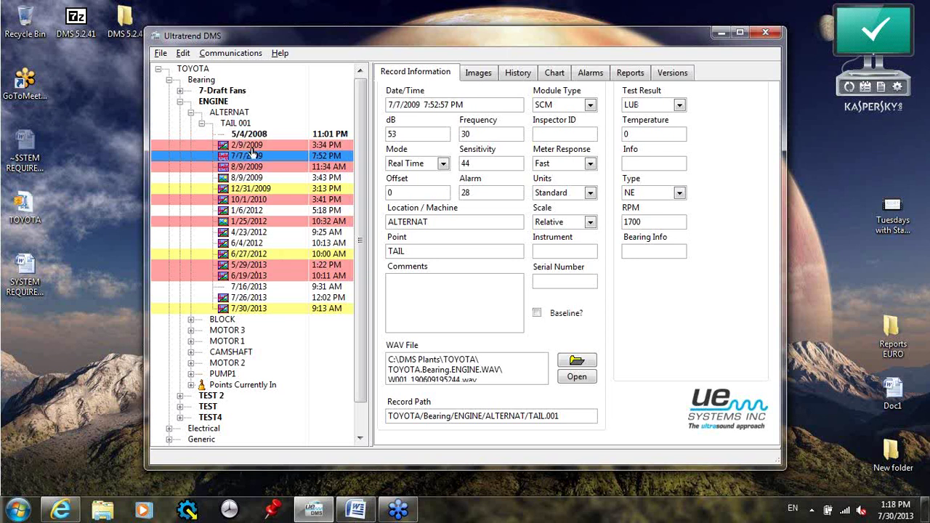
click(258, 191)
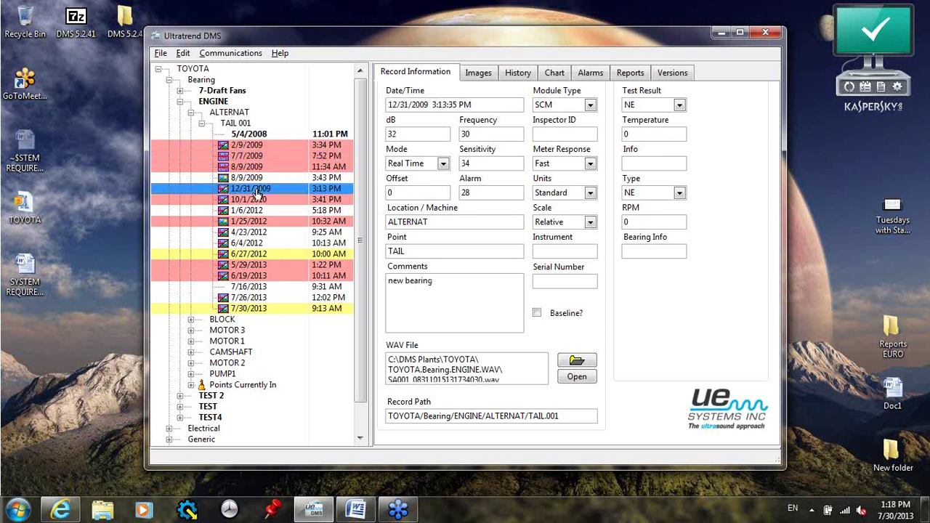
click(269, 256)
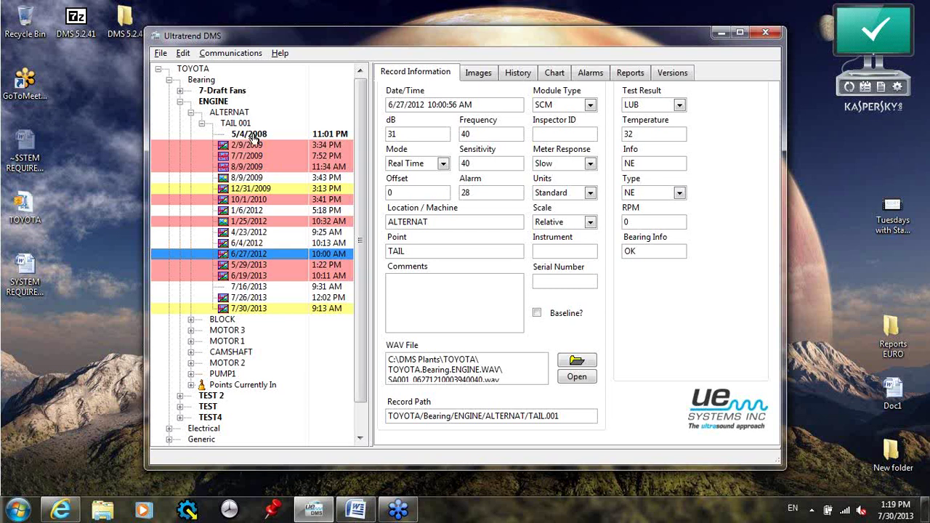
click(254, 135)
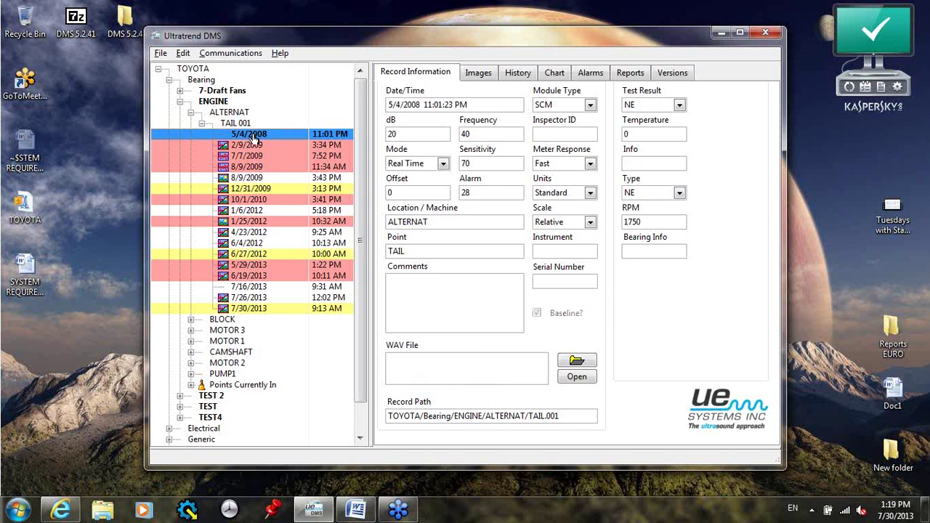
Collapse TAIL 001 and ALTERNAT, and fold up the ENGINE group.
click(201, 123)
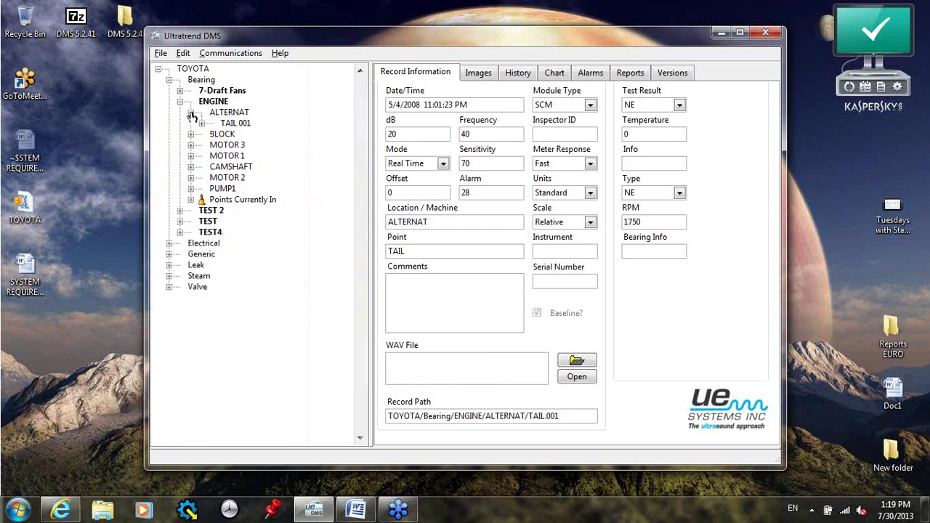
click(191, 113)
click(211, 103)
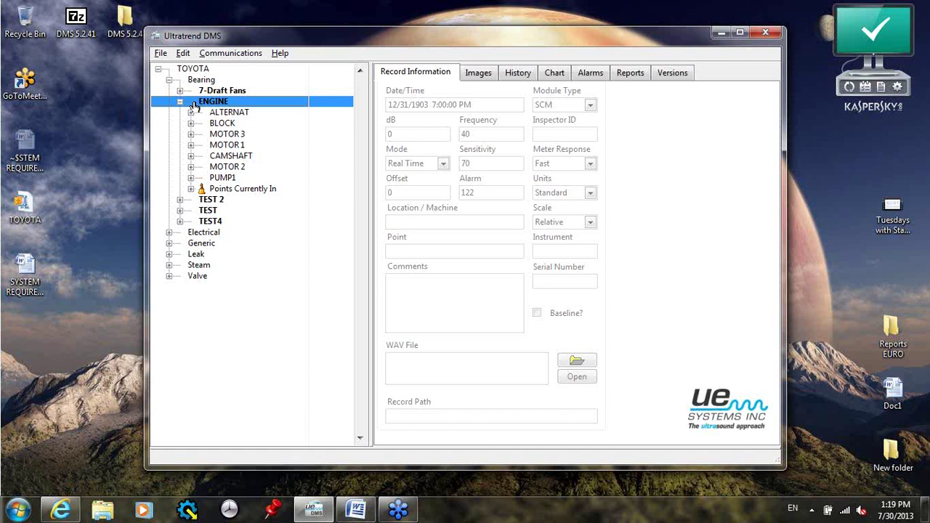
click(180, 102)
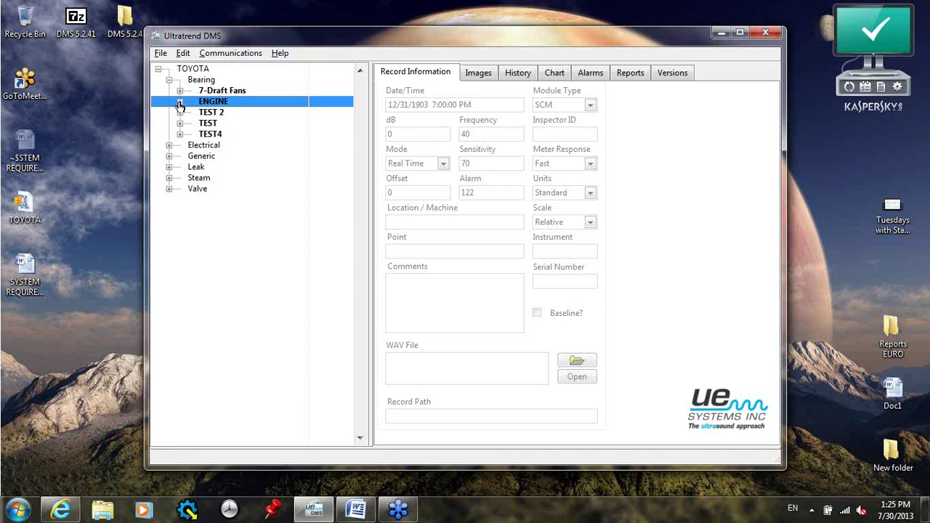
Reopen ENGINE, ALTERNAT and TAIL 001, and select the 5/4/2008 baseline record.
click(180, 103)
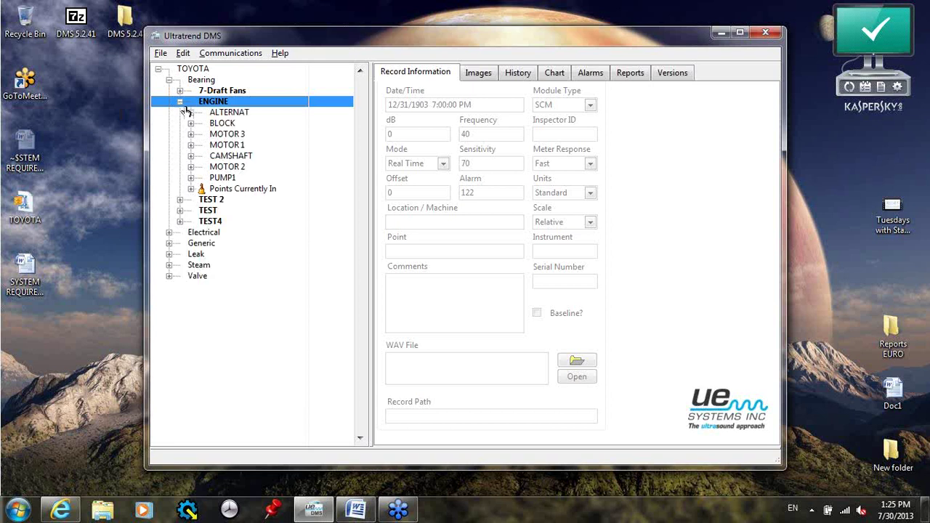
click(191, 114)
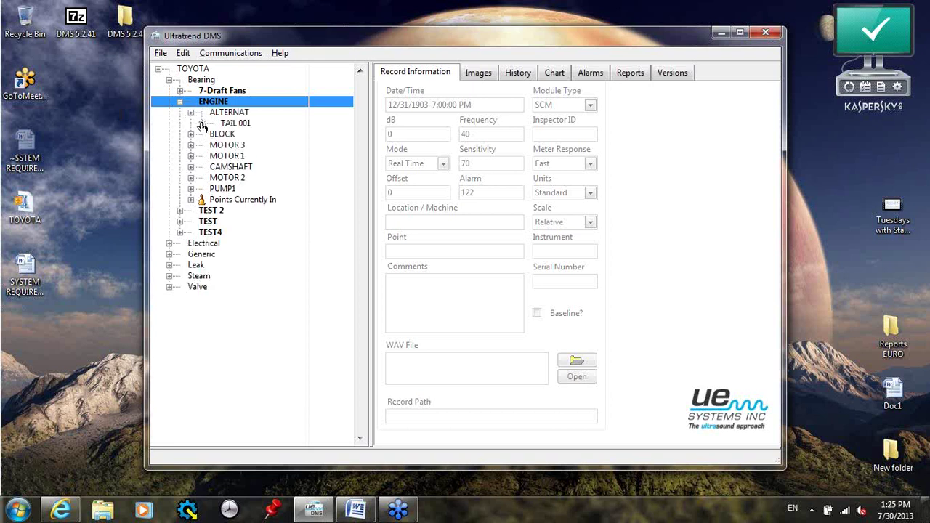
click(201, 124)
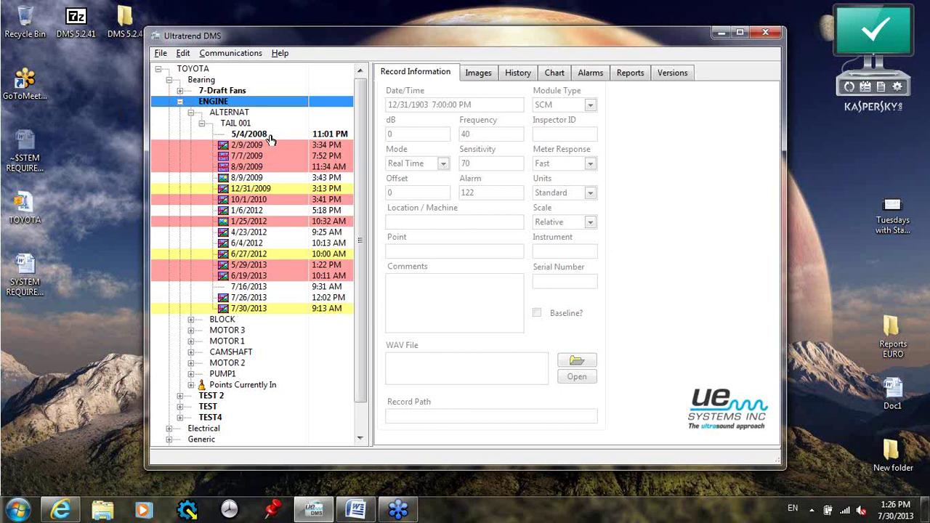
click(255, 135)
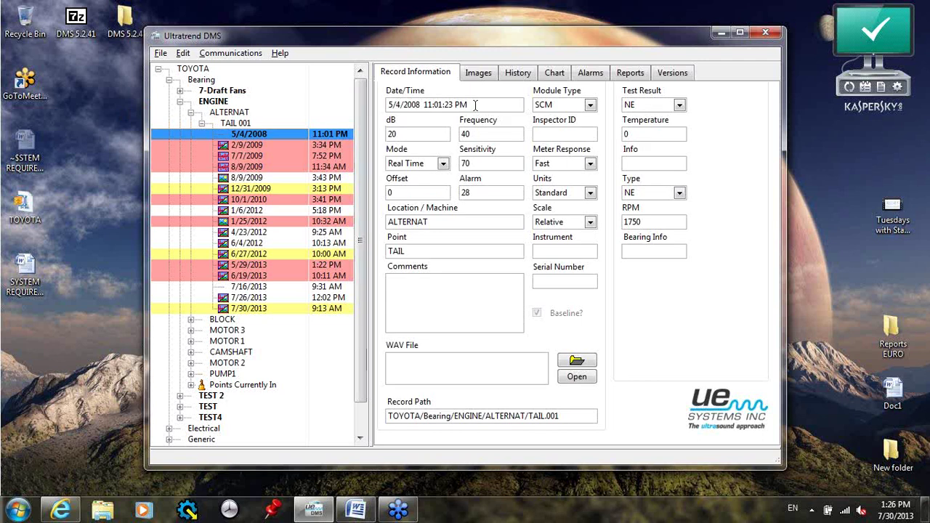
Set the low alarm delta to 8 in the baseline record's alarm settings.
click(592, 74)
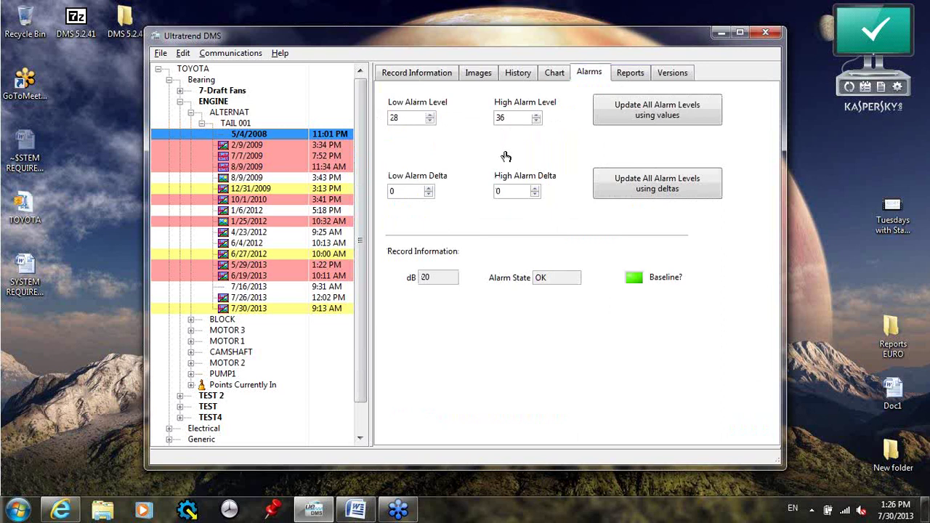
click(429, 189)
click(428, 188)
click(428, 188)
click(428, 188)
click(428, 189)
click(428, 188)
click(428, 188)
click(428, 188)
Set the high alarm delta to 16 and update all alarm levels using the deltas.
click(502, 191)
key(BackSpace)
text(16)
click(619, 193)
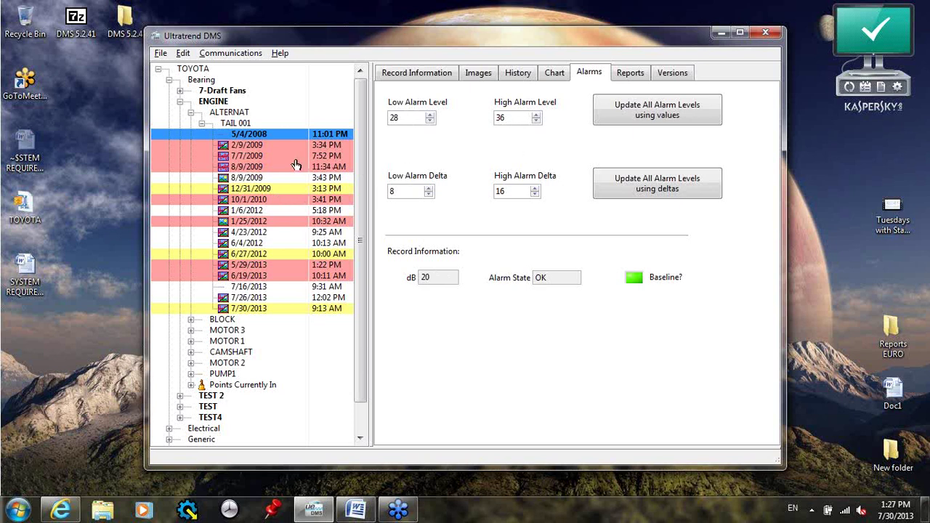
Expand BLOCK and its B1 002 point, and select the 2/9/2010 baseline record to view its alarm levels.
click(191, 322)
click(202, 331)
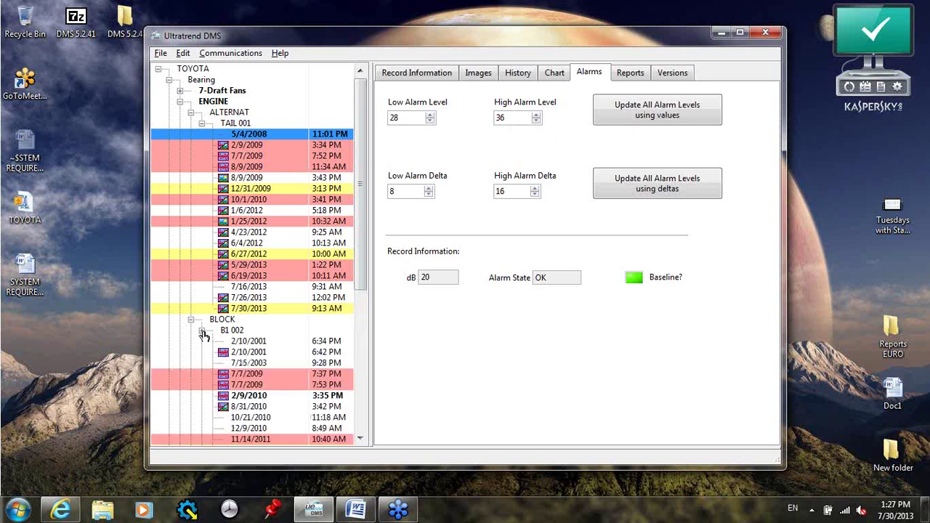
click(251, 399)
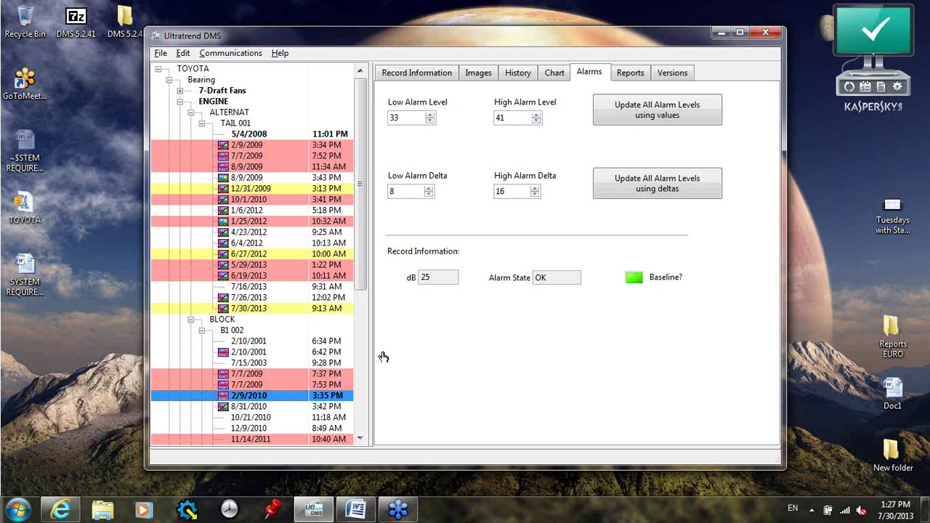
Collapse B1 002, BLOCK, ALTERNAT and the ENGINE group, and select ENGINE followed by the Bearing level in the tree.
click(202, 333)
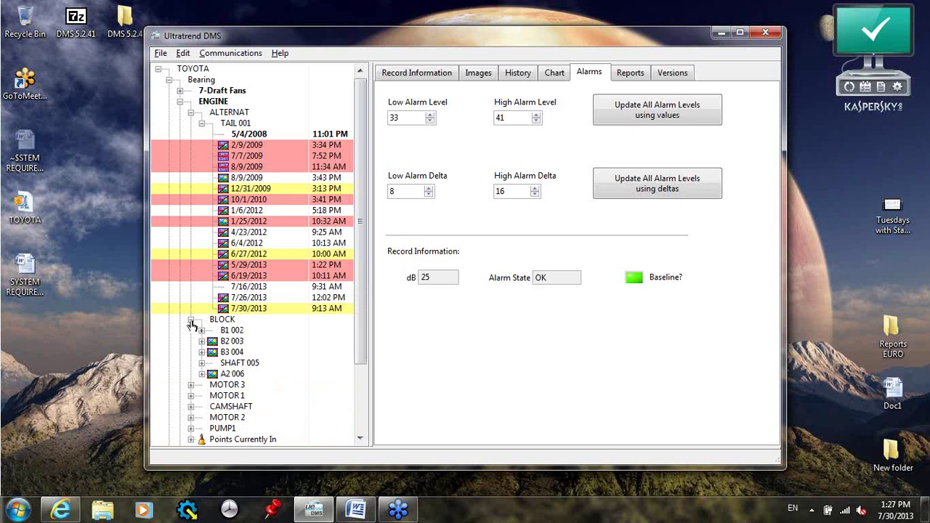
click(191, 319)
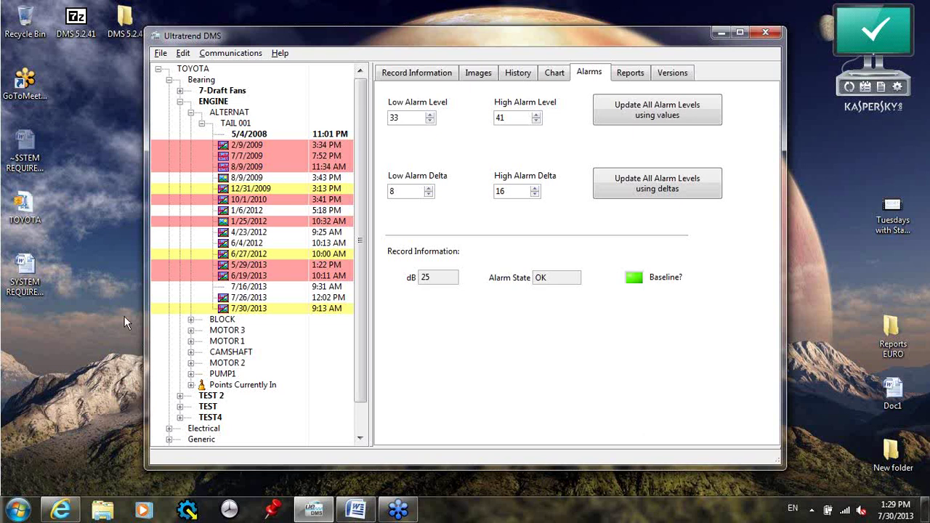
click(189, 114)
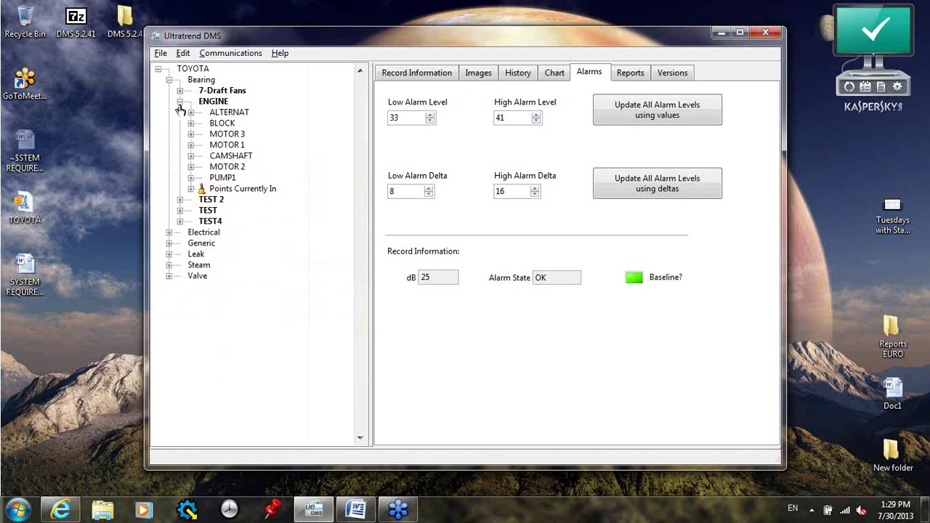
click(179, 101)
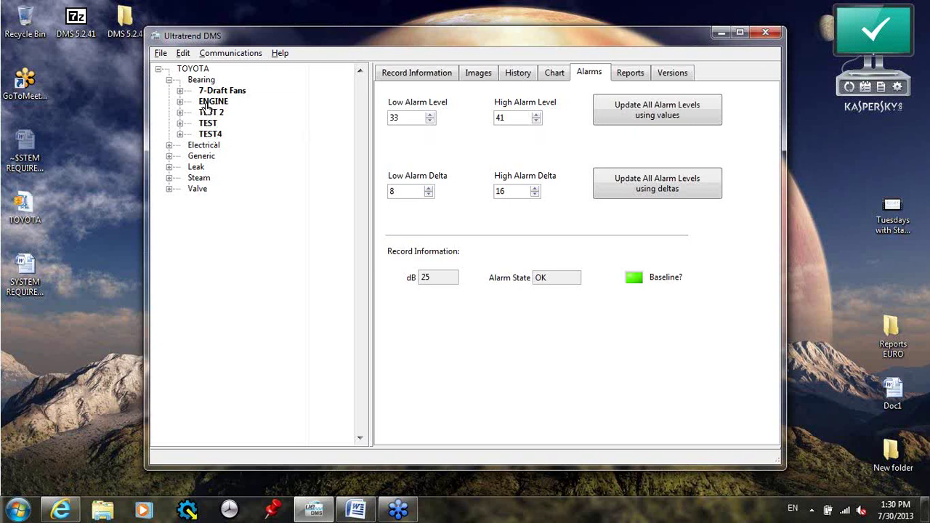
click(209, 108)
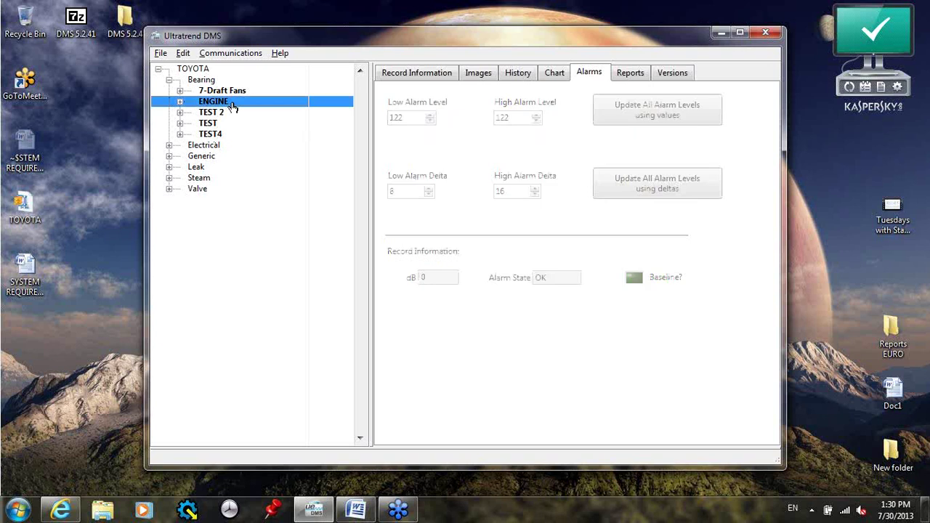
click(202, 80)
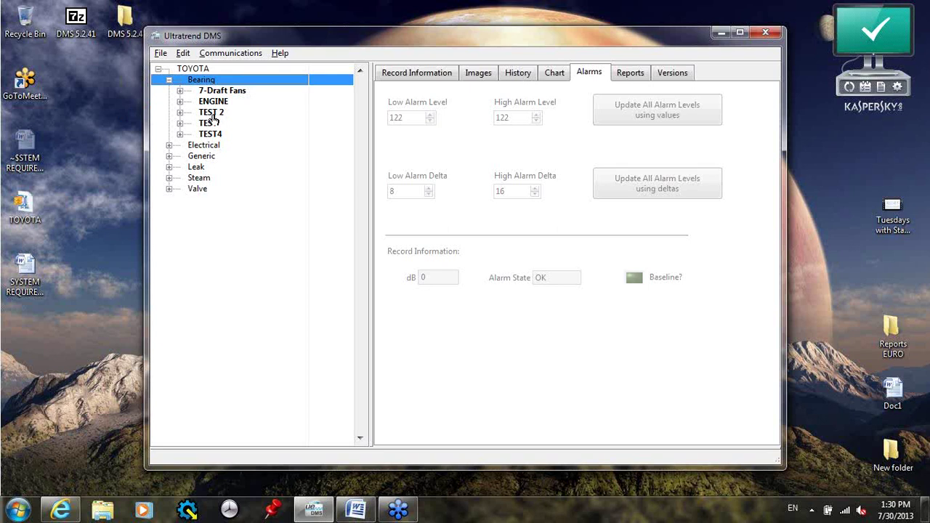
Expand ENGINE and ALTERNAT again and select the 5/4/2008 baseline record under TAIL 001.
click(180, 101)
click(191, 113)
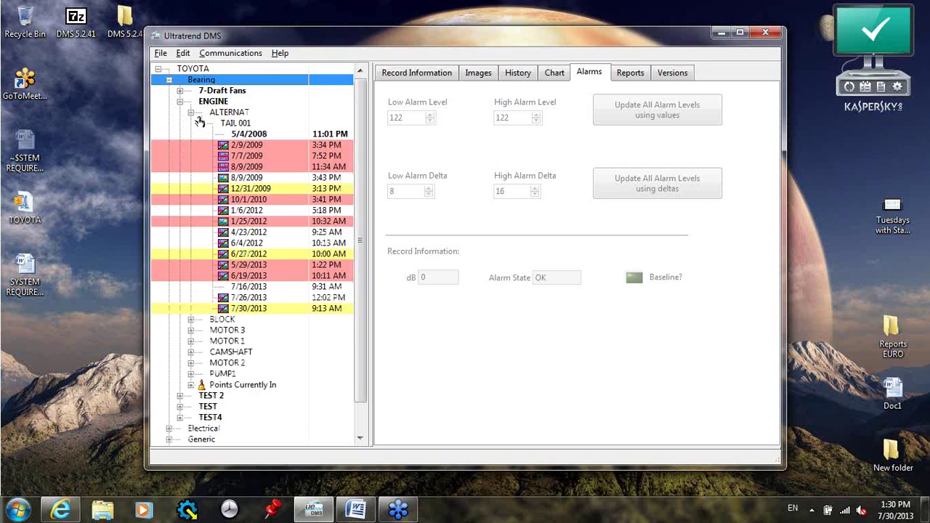
click(241, 136)
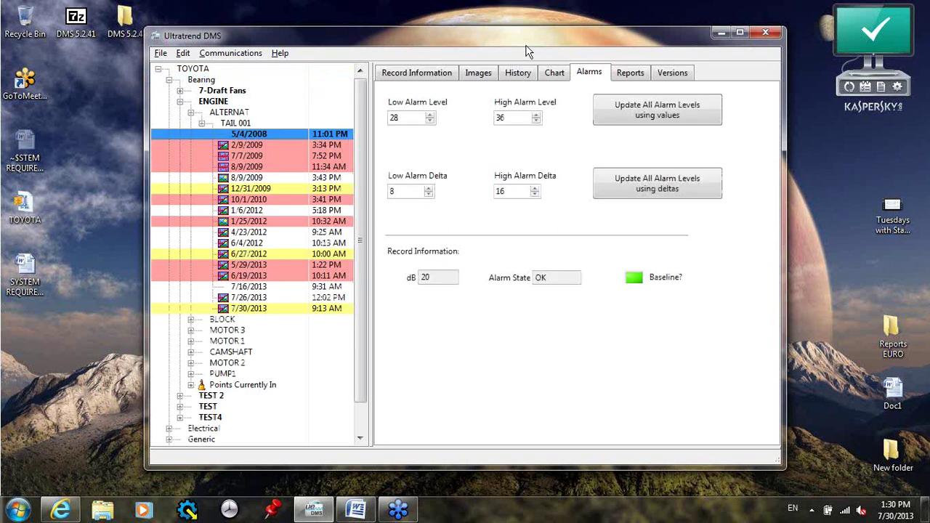